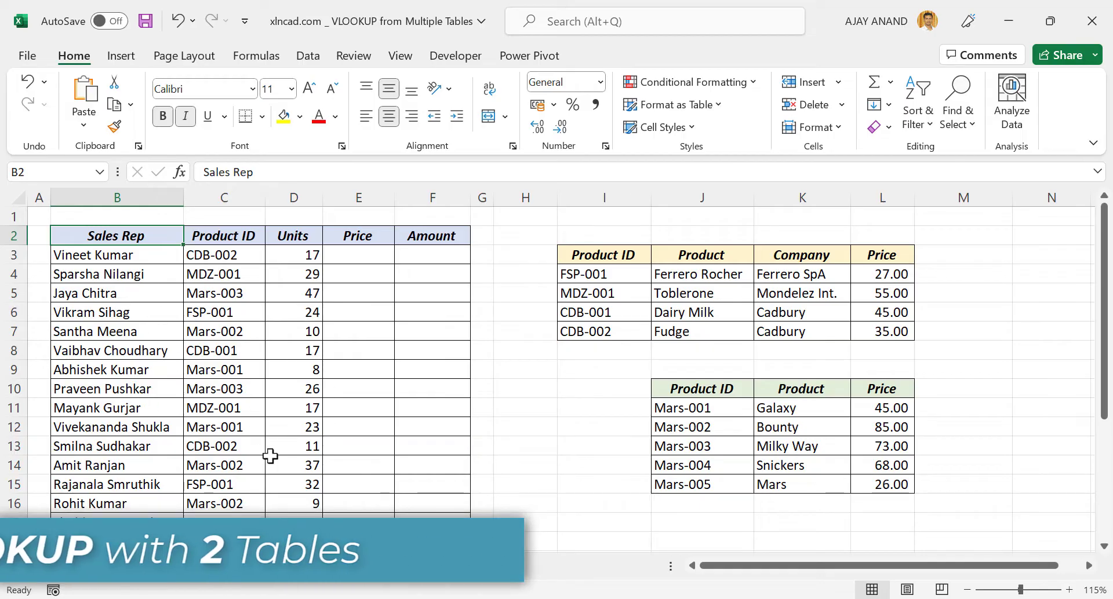
Start a VLOOKUP in E3 that uses the product ID in C3 as its lookup value
{"action": "scroll", "coordinate": [142, 328], "scroll_direction": "down", "scroll_amount": 2}
{"action": "scroll", "coordinate": [145, 371], "scroll_direction": "down", "scroll_amount": 3}
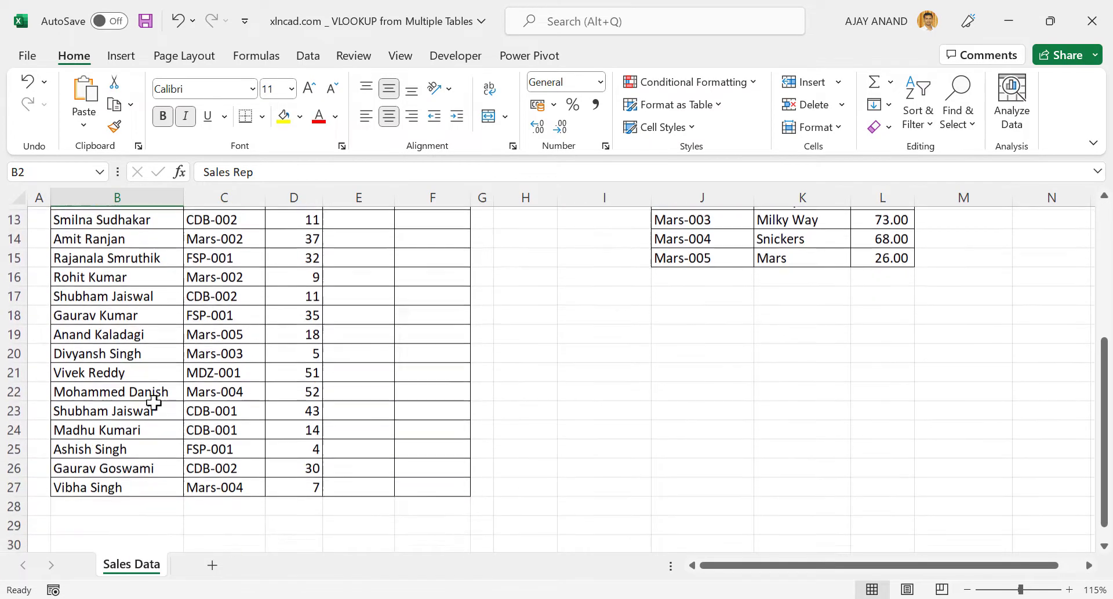
{"action": "scroll", "coordinate": [155, 413], "scroll_direction": "up", "scroll_amount": 5}
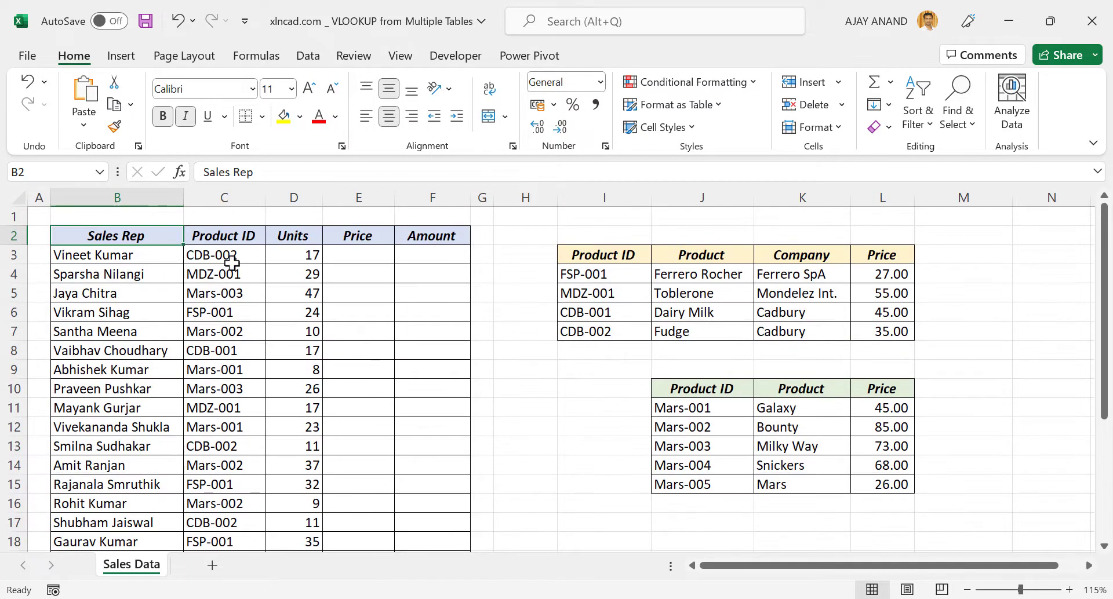
{"action": "scroll", "coordinate": [241, 353], "scroll_direction": "down", "scroll_amount": 5}
{"action": "scroll", "coordinate": [240, 427], "scroll_direction": "up", "scroll_amount": 5}
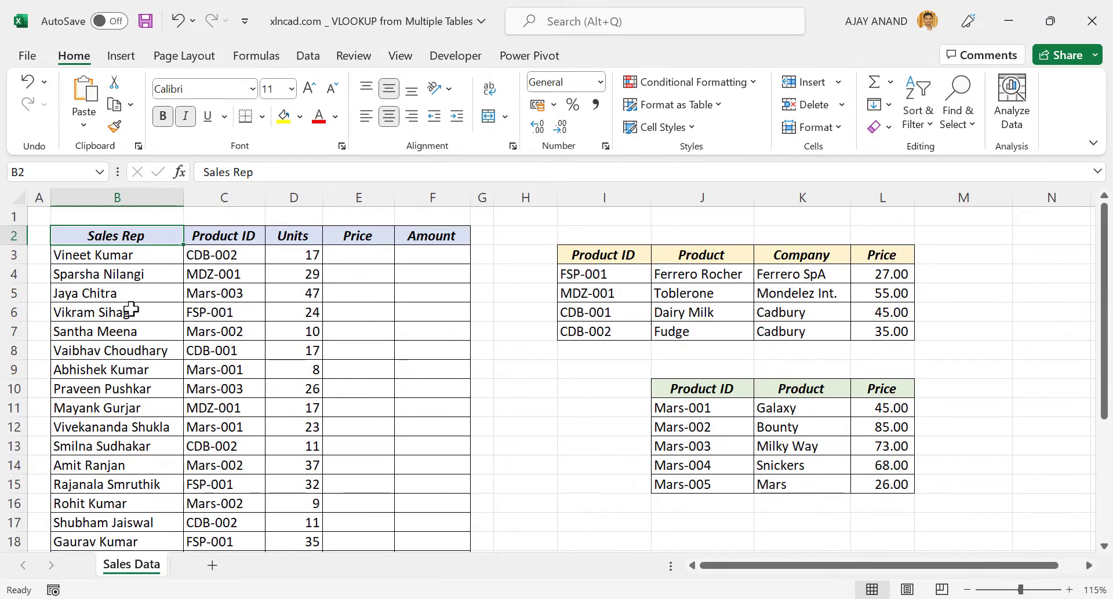
{"action": "scroll", "coordinate": [132, 310], "scroll_direction": "down", "scroll_amount": 2}
{"action": "scroll", "coordinate": [137, 366], "scroll_direction": "up", "scroll_amount": 2}
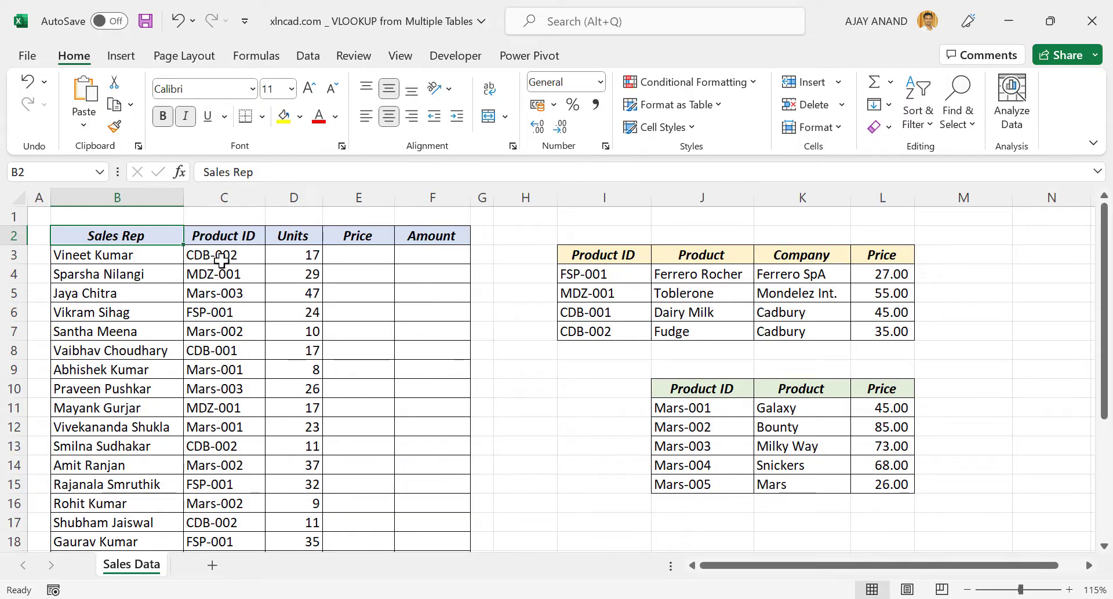
{"action": "scroll", "coordinate": [418, 289], "scroll_direction": "down", "scroll_amount": 6}
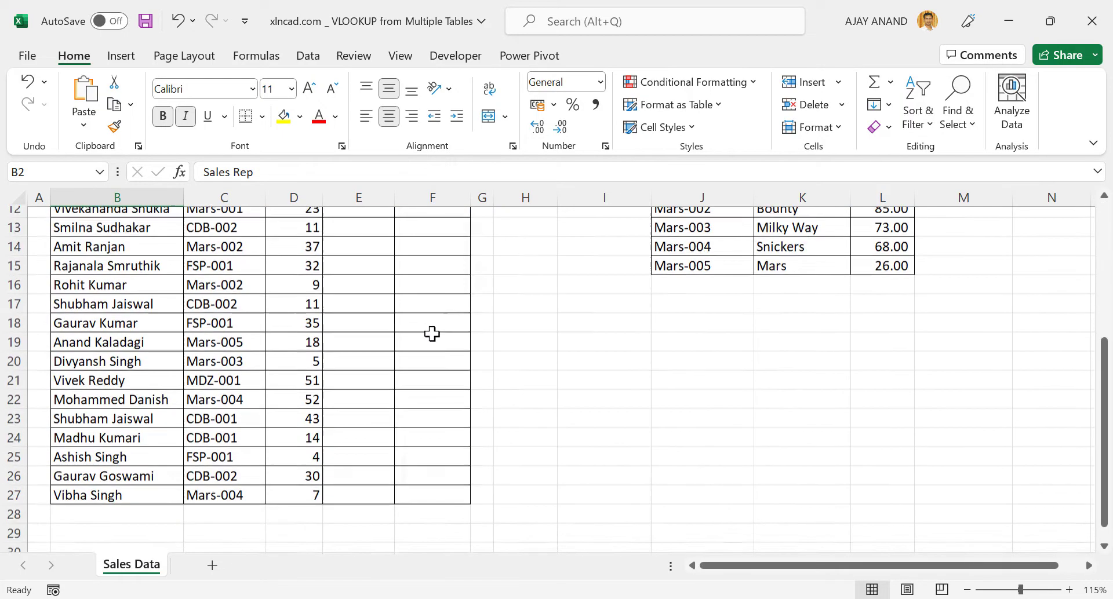
{"action": "scroll", "coordinate": [431, 383], "scroll_direction": "up", "scroll_amount": 6}
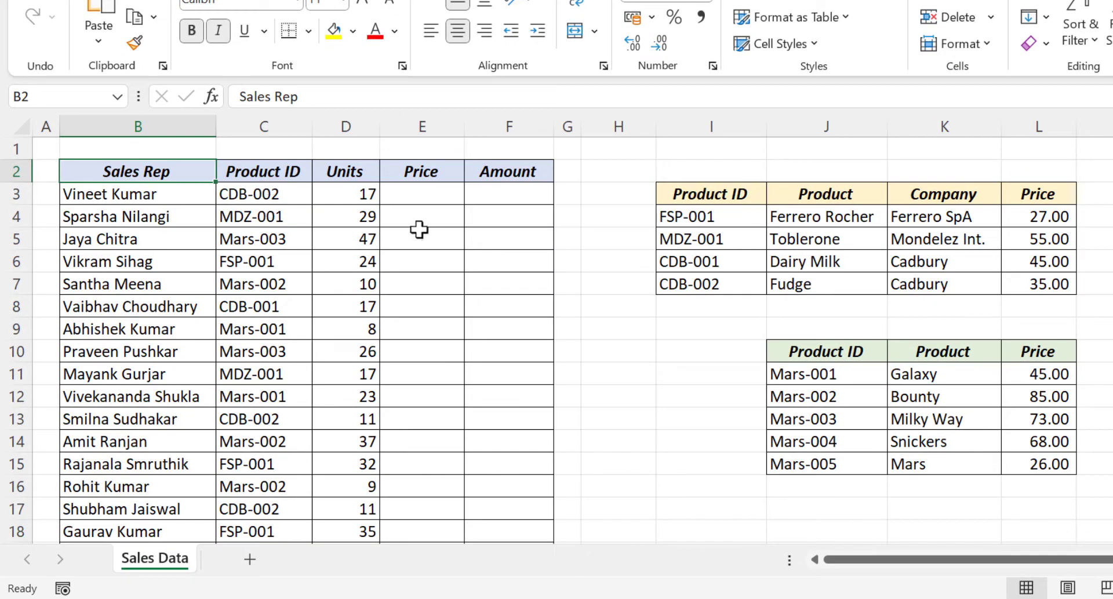
{"action": "left_click", "coordinate": [423, 199]}
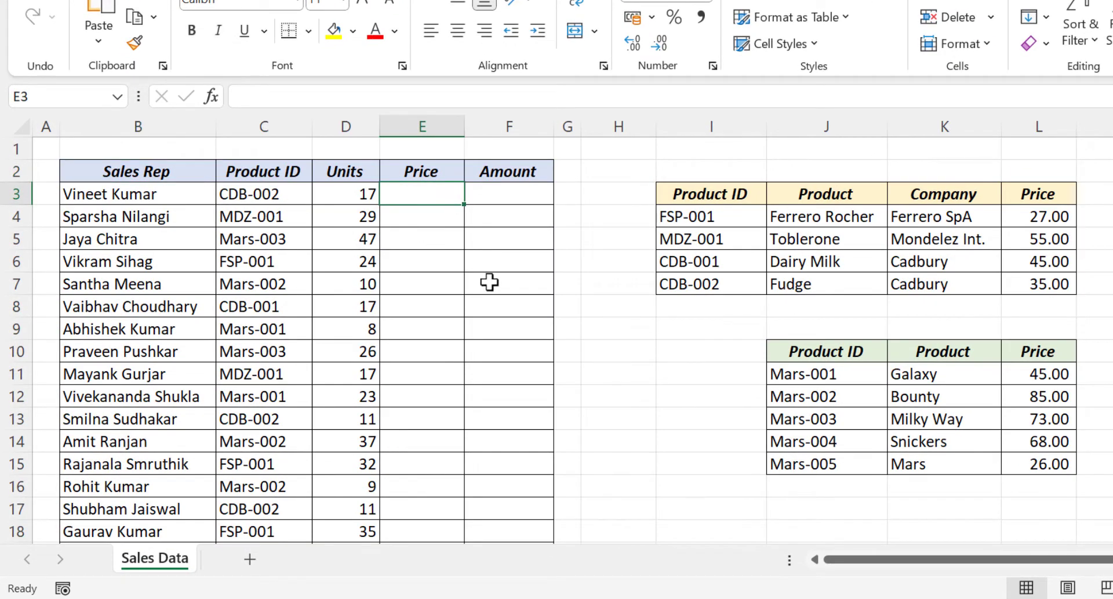
{"action": "type", "text": "=V"}
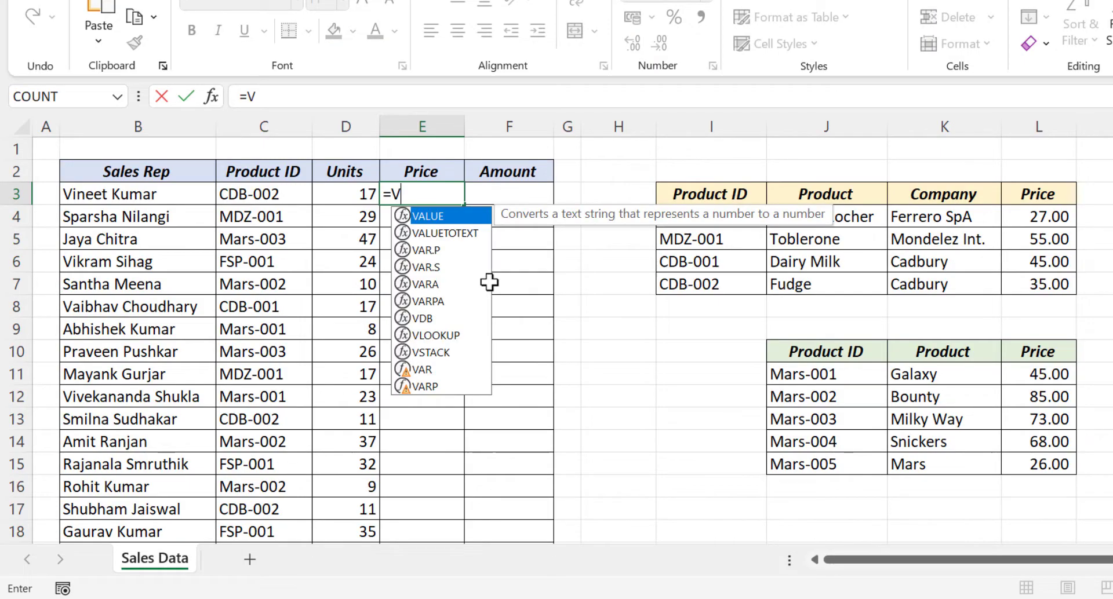
{"action": "type", "text": "LOOKUP"}
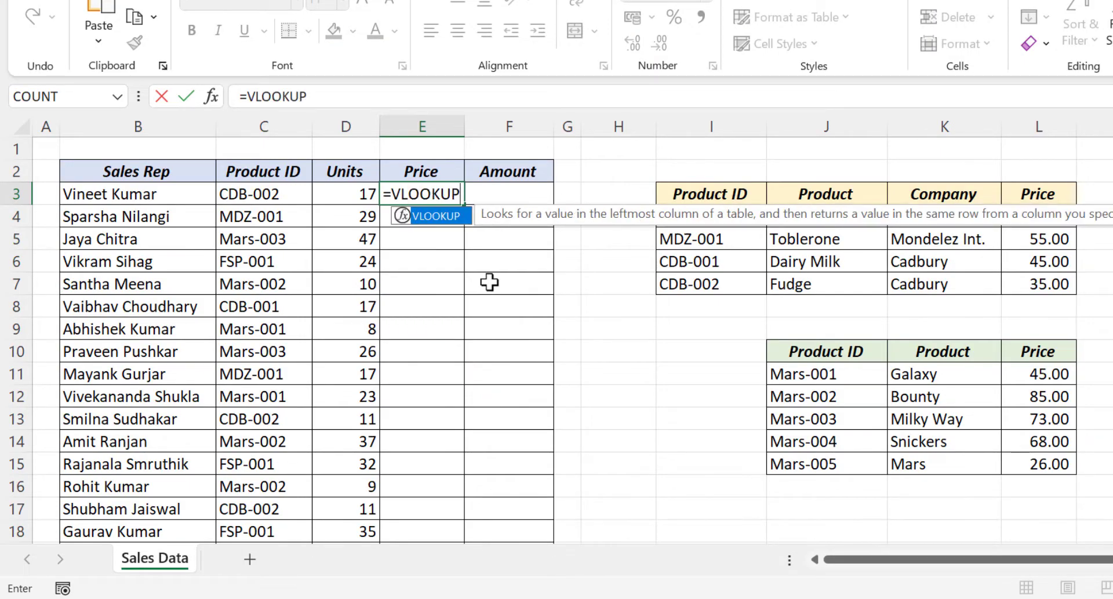
{"action": "type", "text": "("}
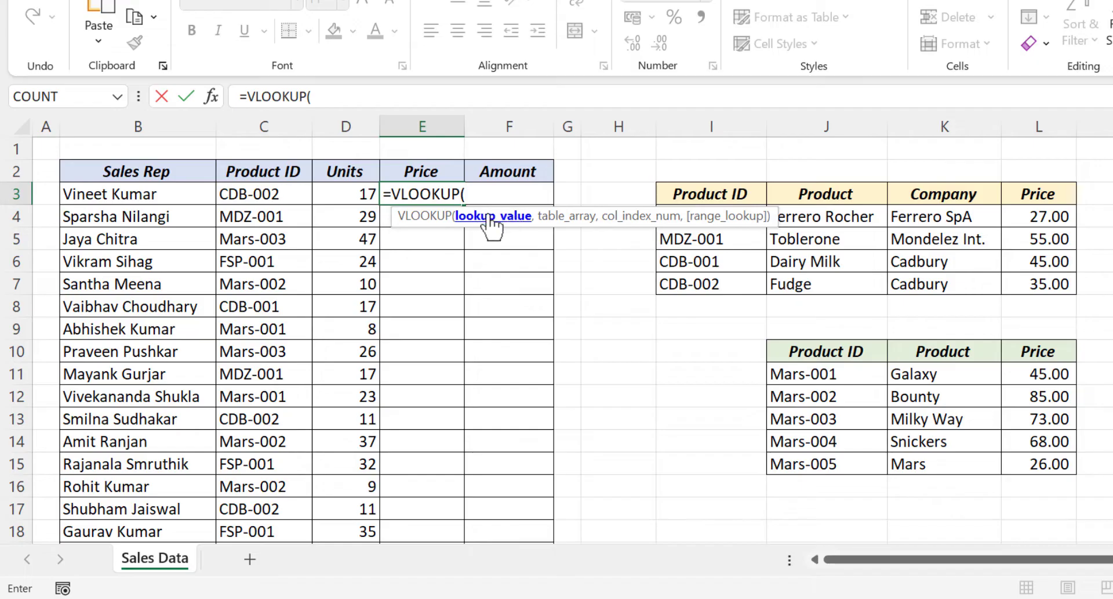
{"action": "left_click", "coordinate": [278, 197]}
{"action": "type", "text": ","}
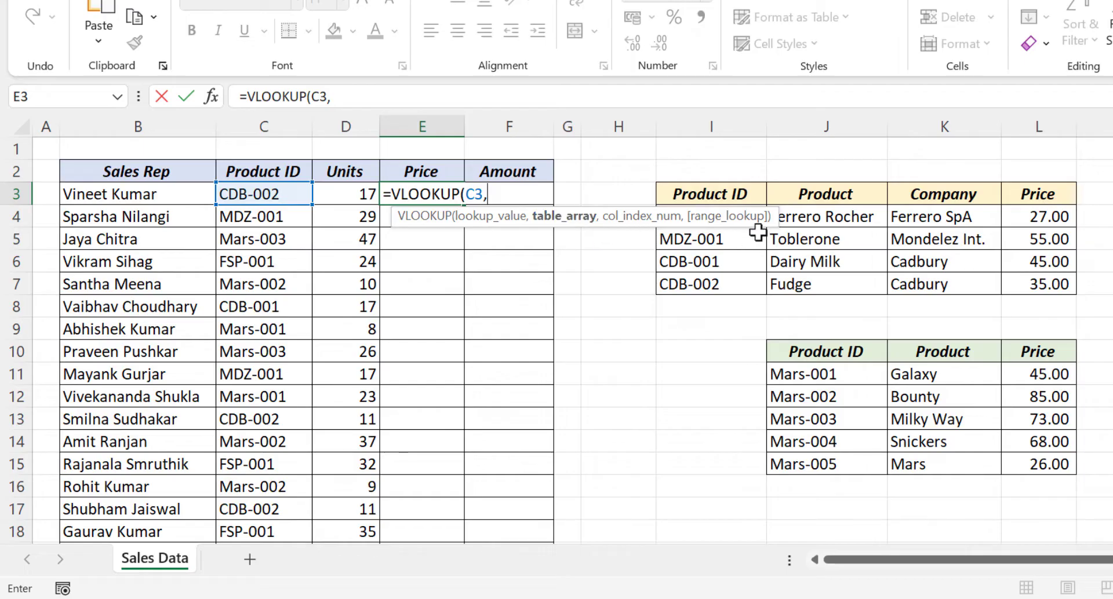
Complete it as VLOOKUP(C3,$I$4:$L$7,4,FALSE) so E3 shows 35.00
{"action": "left_click_drag", "start_coordinate": [759, 225], "coordinate": [689, 267]}
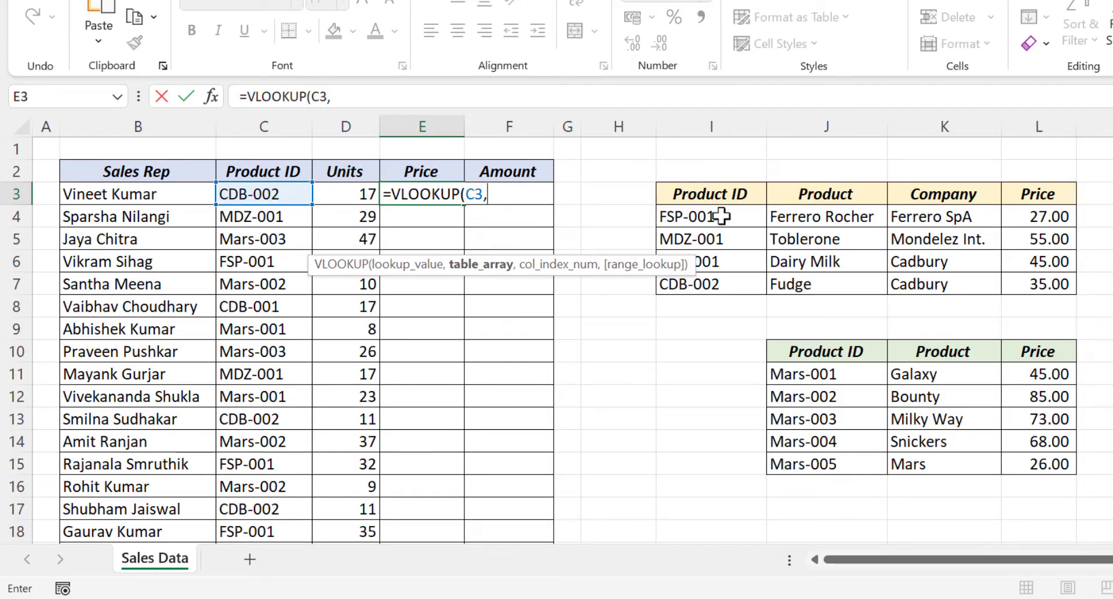
{"action": "left_click_drag", "start_coordinate": [734, 219], "coordinate": [1006, 284]}
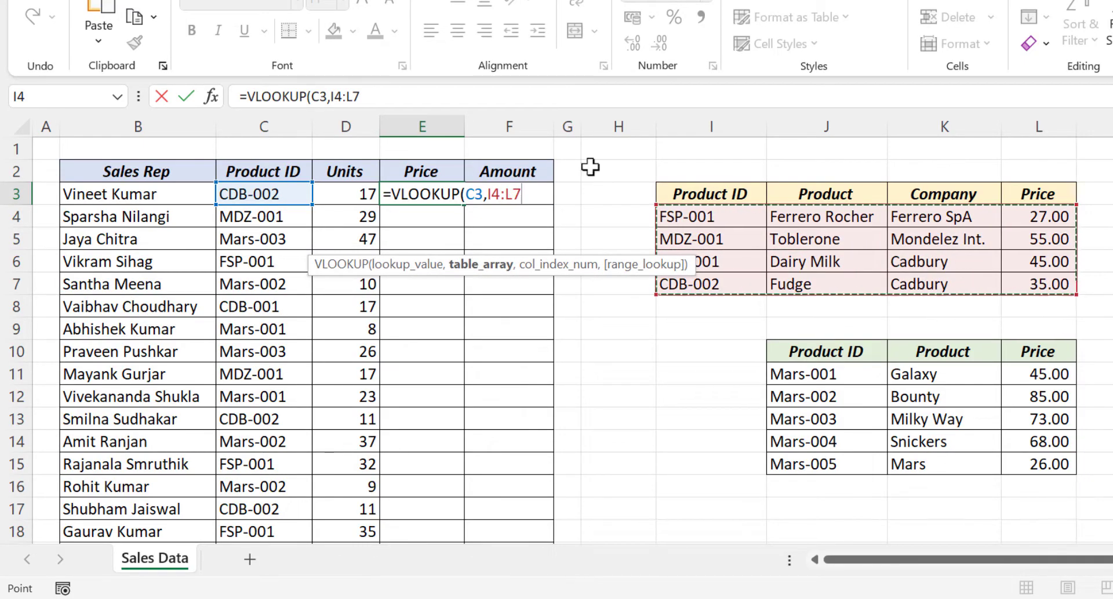
{"action": "key", "text": "F4"}
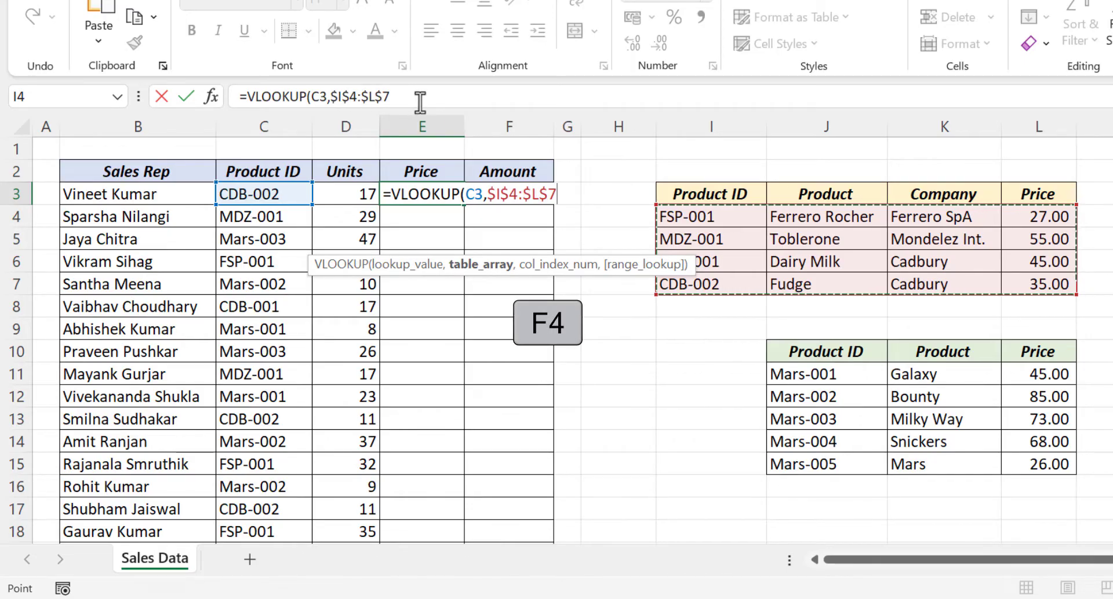
{"action": "type", "text": ","}
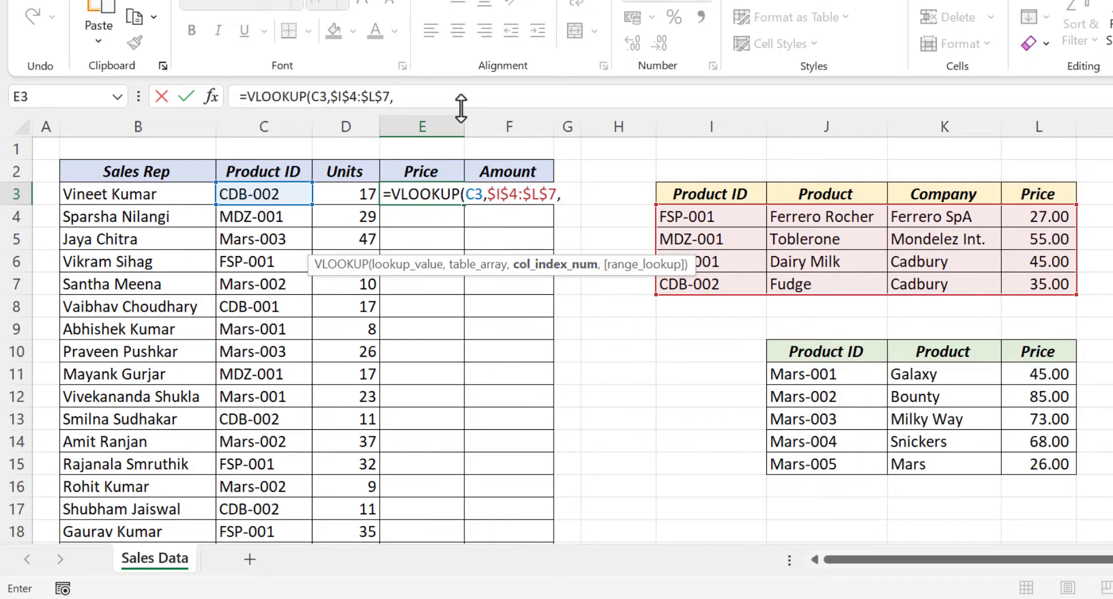
{"action": "type", "text": ","}
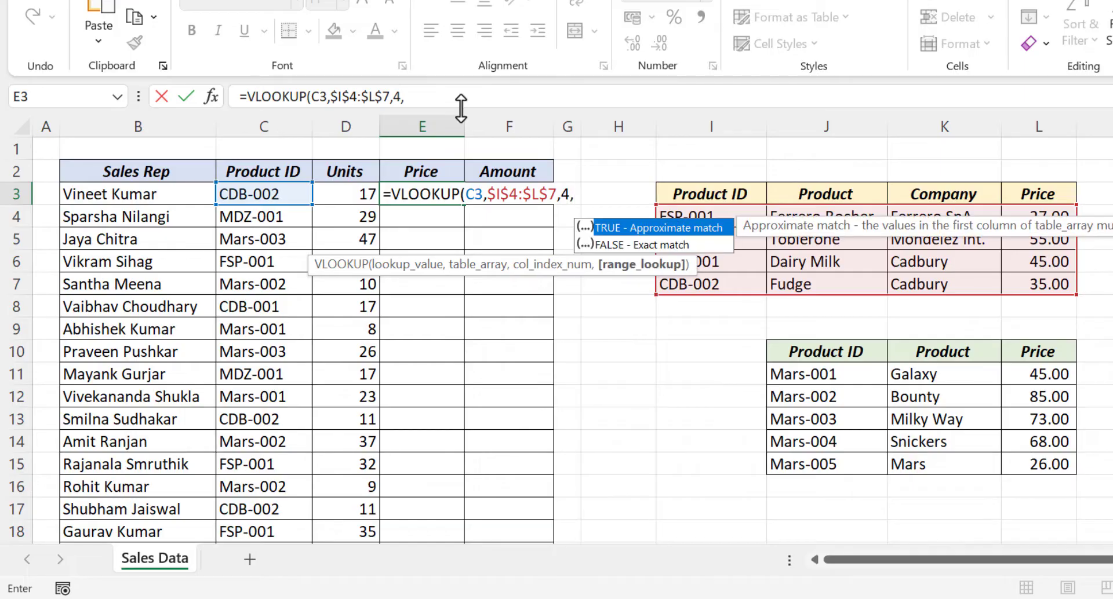
{"action": "double_click", "coordinate": [619, 245]}
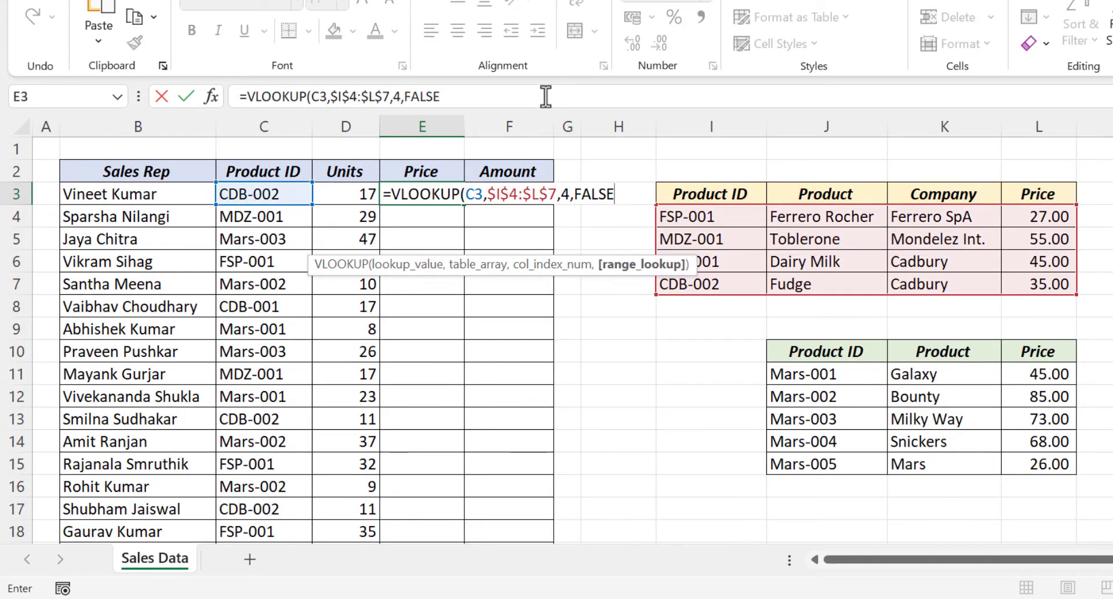
{"action": "key", "text": "Return"}
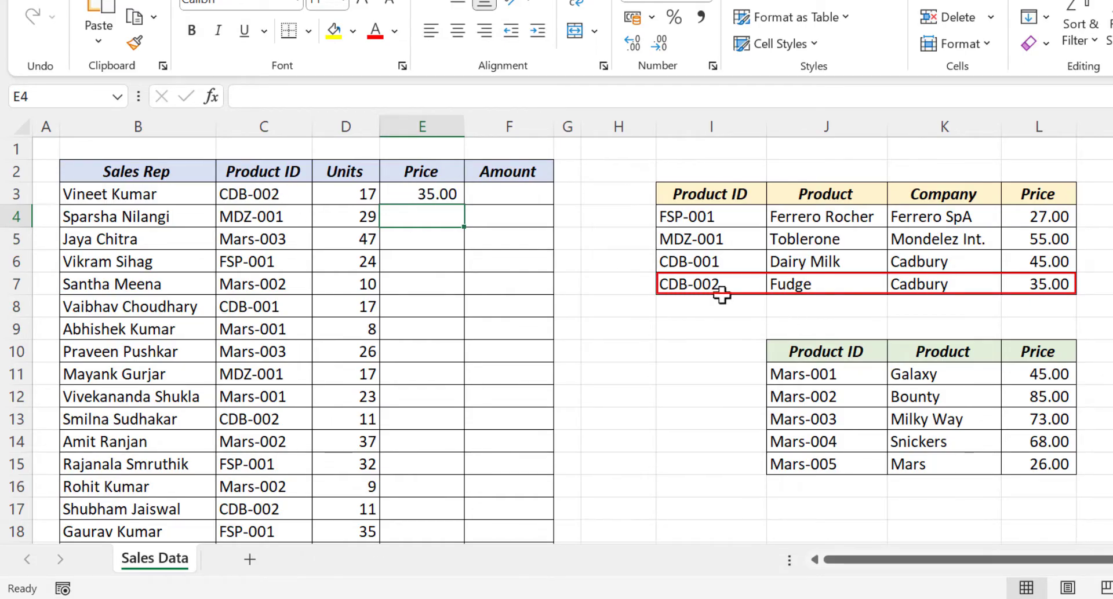
Copy the single-table lookup down to E14, inspect the #N/A rows, then clear E3:E14
{"action": "left_click", "coordinate": [441, 195]}
{"action": "left_click_drag", "start_coordinate": [466, 208], "coordinate": [472, 450]}
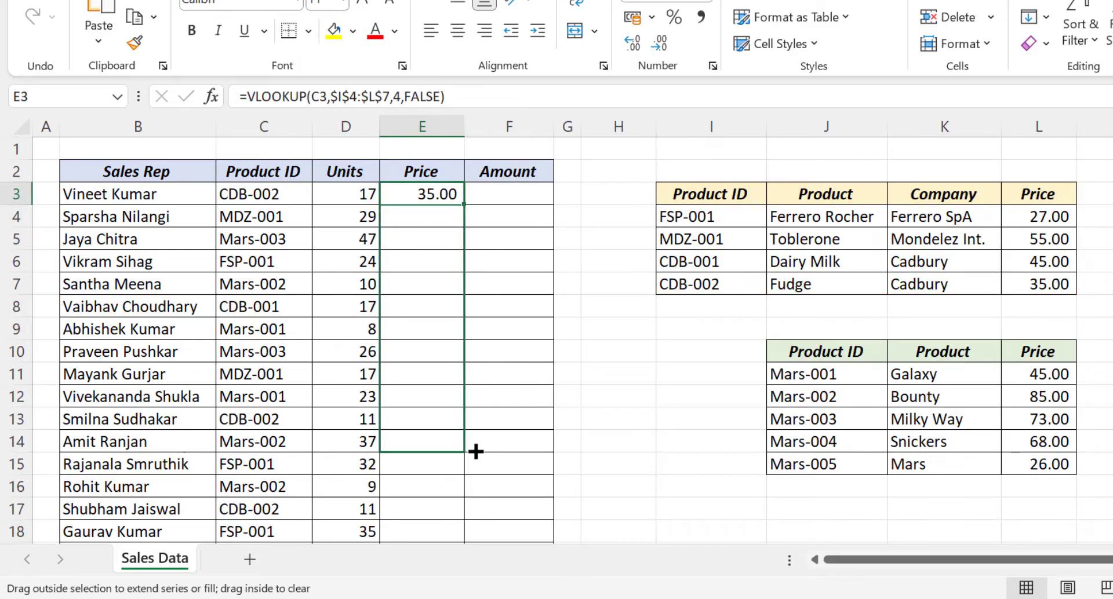
{"action": "left_click", "coordinate": [438, 218]}
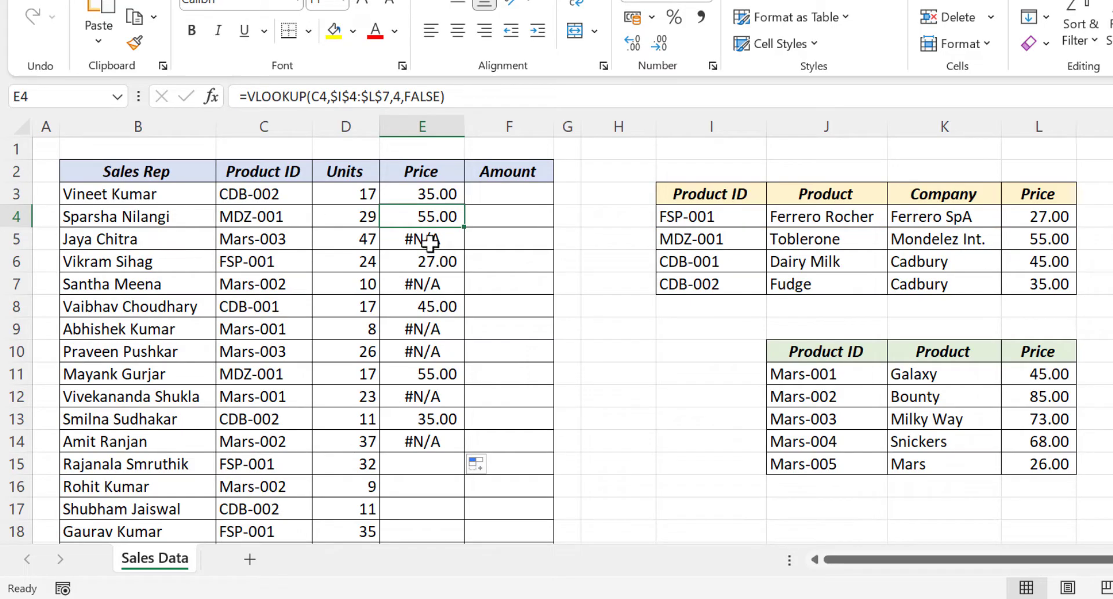
{"action": "left_click", "coordinate": [429, 241]}
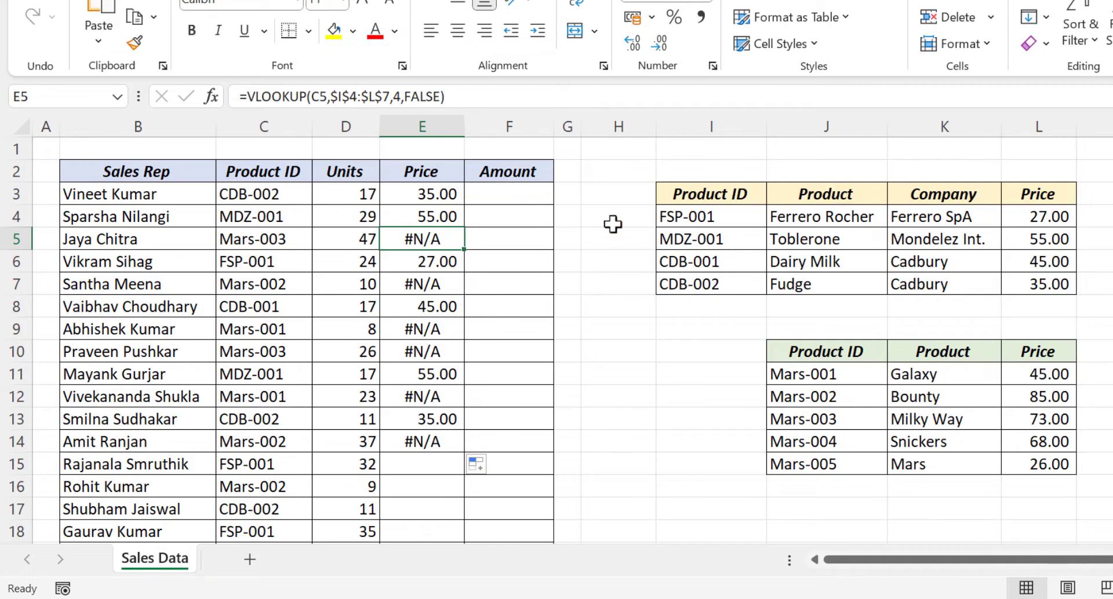
{"action": "left_click", "coordinate": [475, 99]}
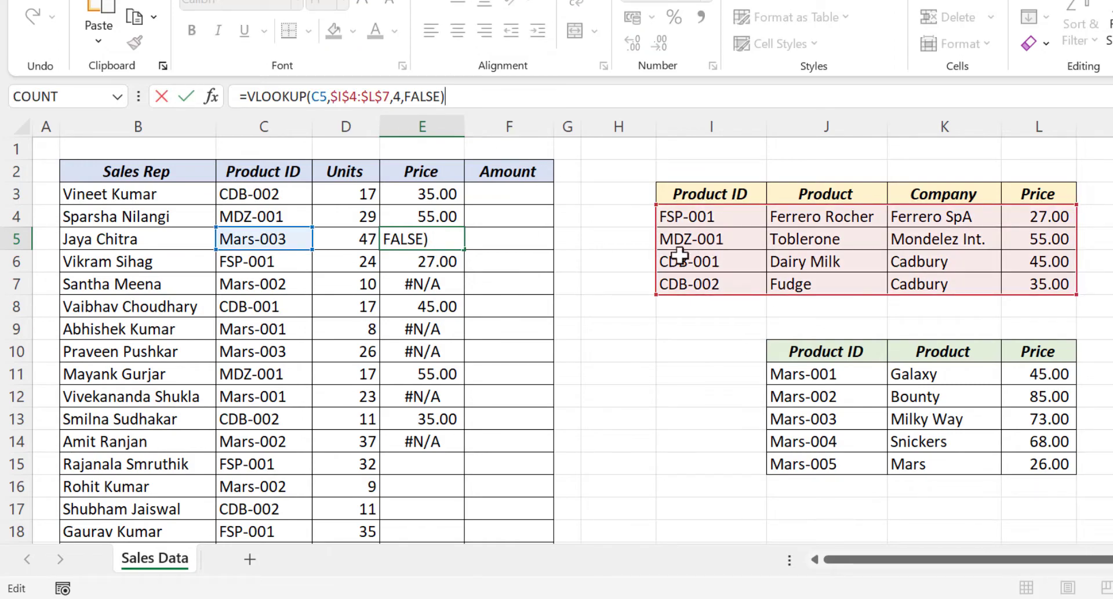
{"action": "key", "text": "ctrl+Return"}
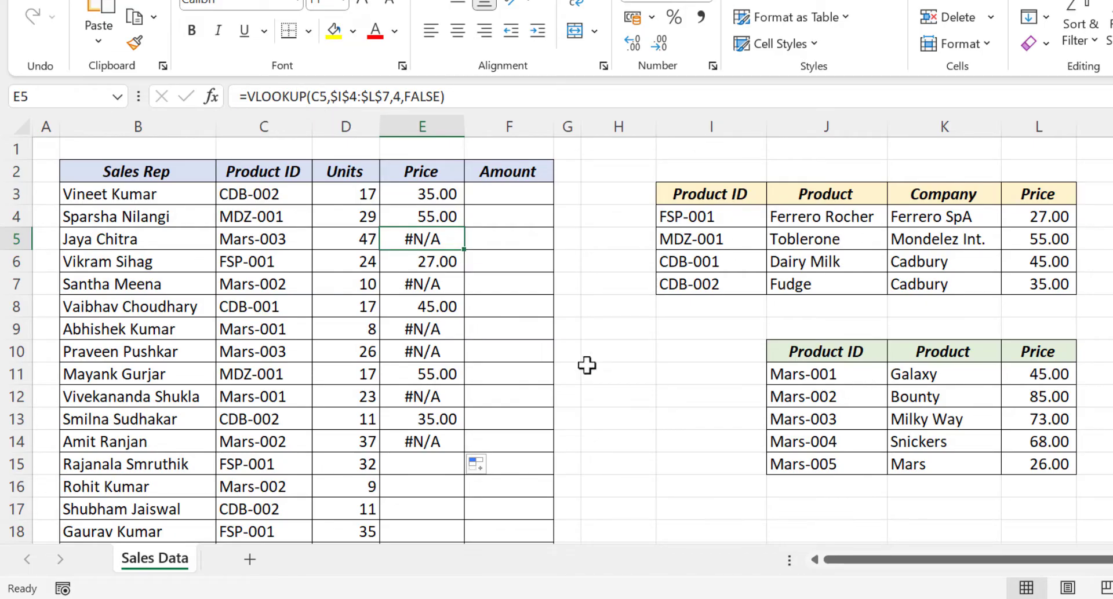
{"action": "left_click_drag", "start_coordinate": [436, 196], "coordinate": [450, 442]}
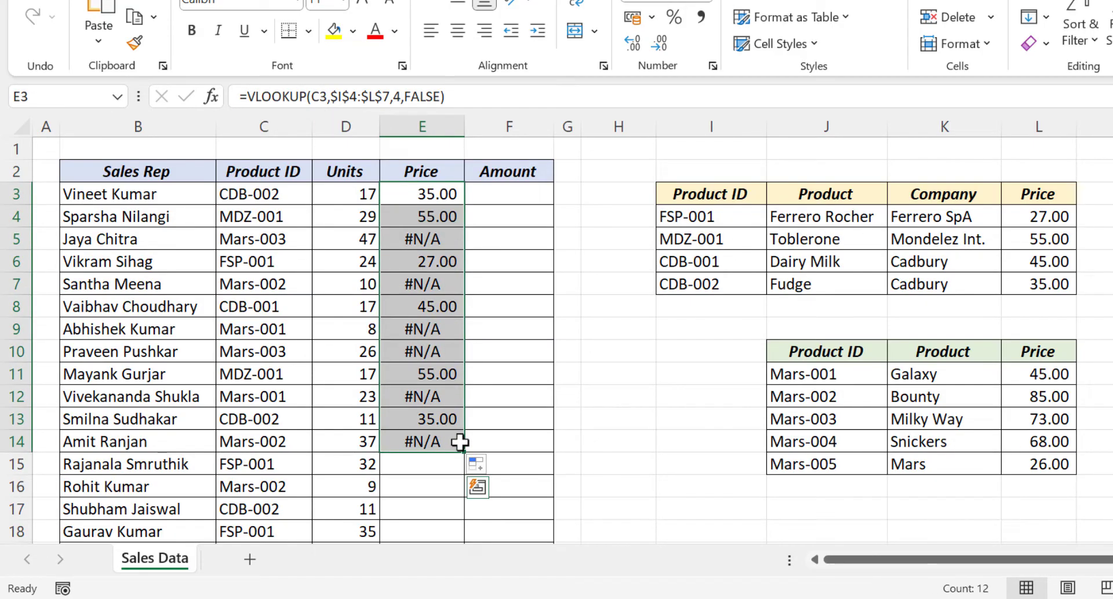
{"action": "key", "text": "Delete"}
{"action": "left_click", "coordinate": [435, 191]}
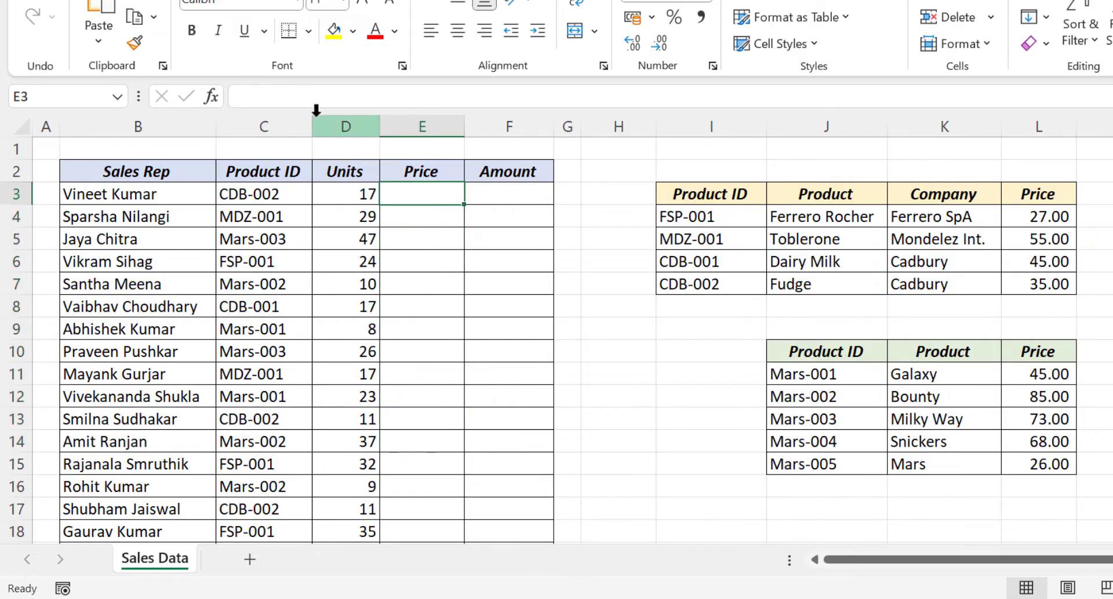
{"action": "key", "text": "F2"}
{"action": "type", "text": "="}
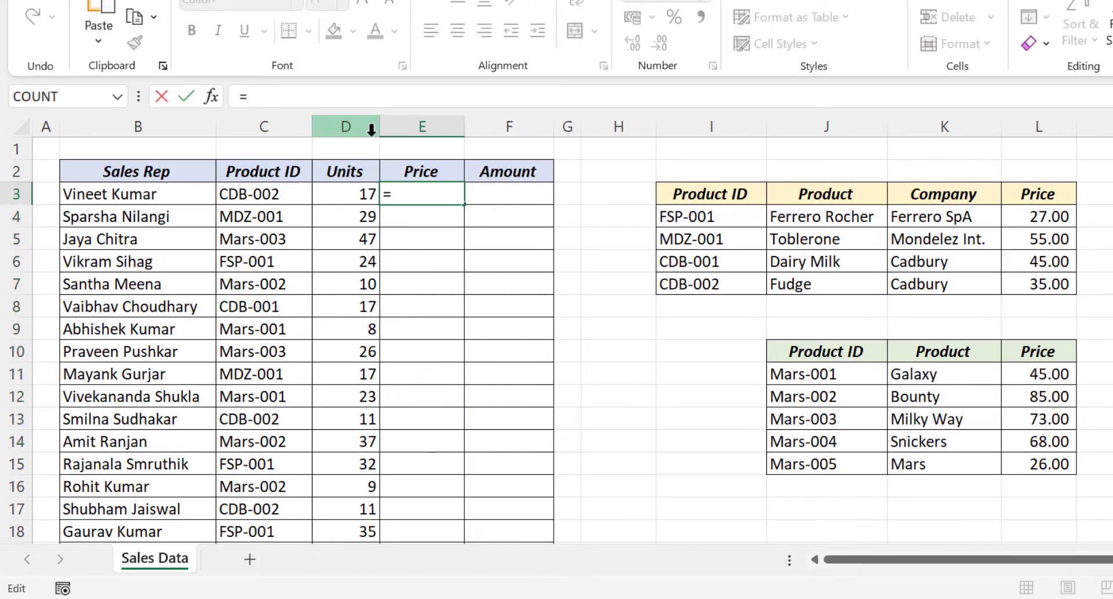
{"action": "type", "text": "IFER"}
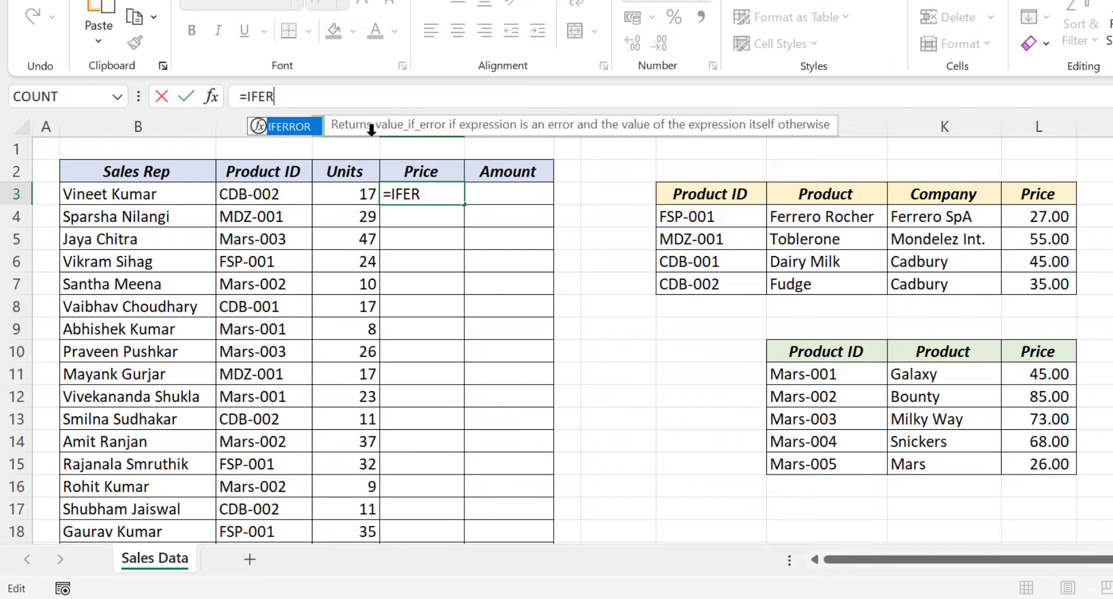
{"action": "double_click", "coordinate": [284, 126]}
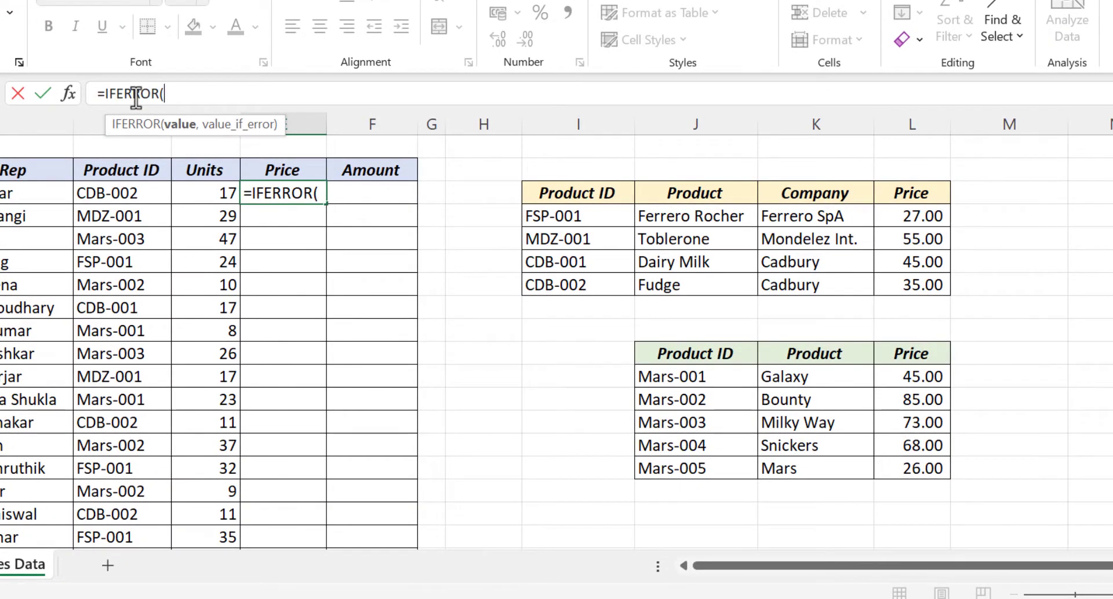
{"action": "left_click", "coordinate": [68, 93]}
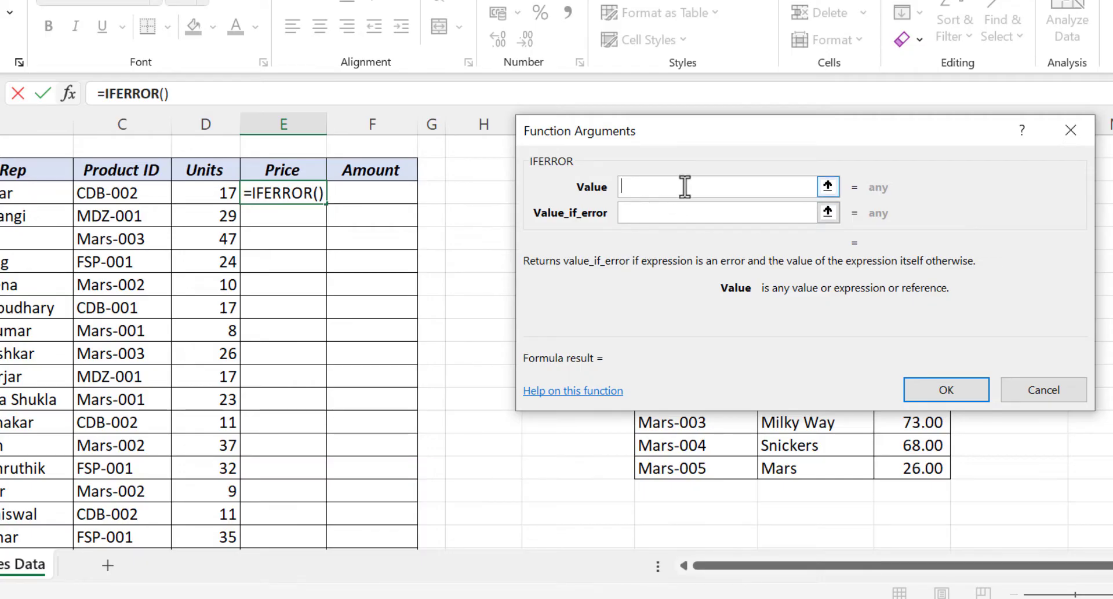
{"action": "left_click", "coordinate": [695, 213]}
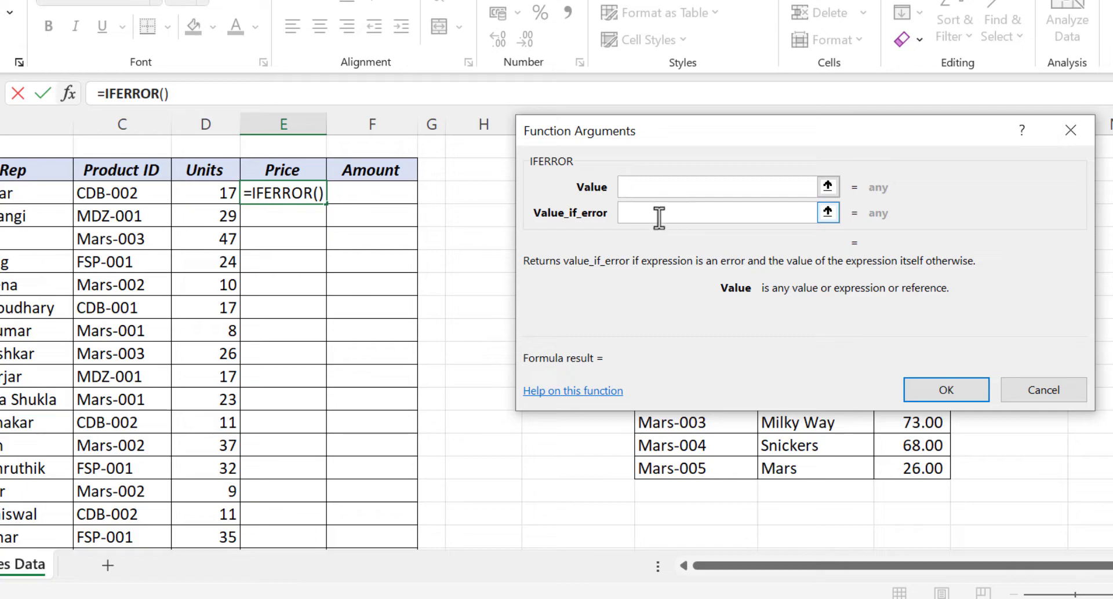
{"action": "left_click", "coordinate": [1069, 128]}
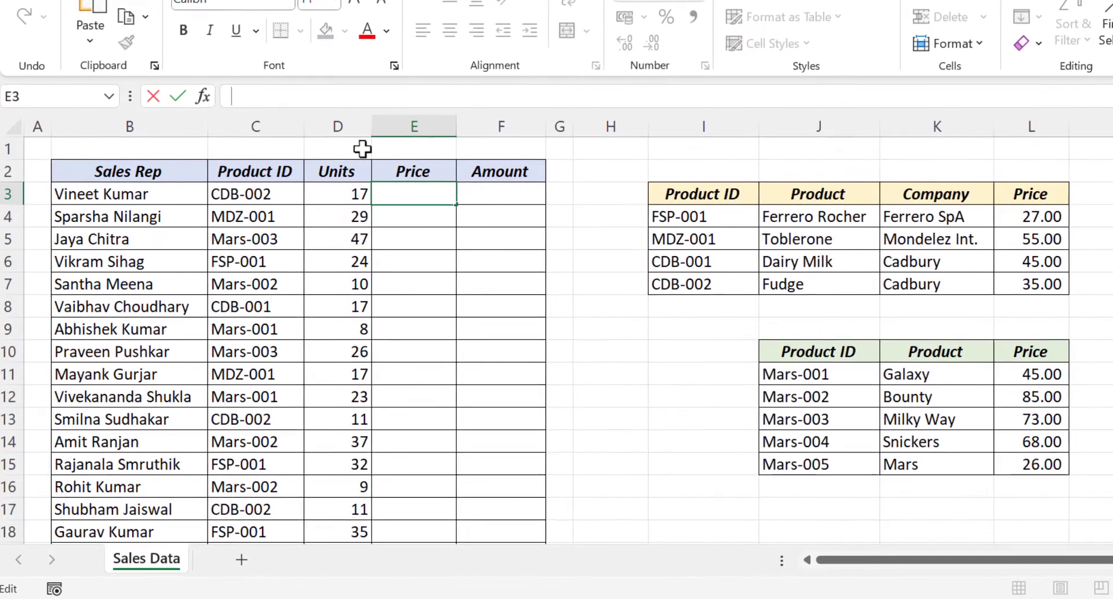
Type =IFERROR(VLOOKUP(C3,$I$4:$L$7,4,FALSE), into E3 as the first lookup
{"action": "type", "text": "=IFE"}
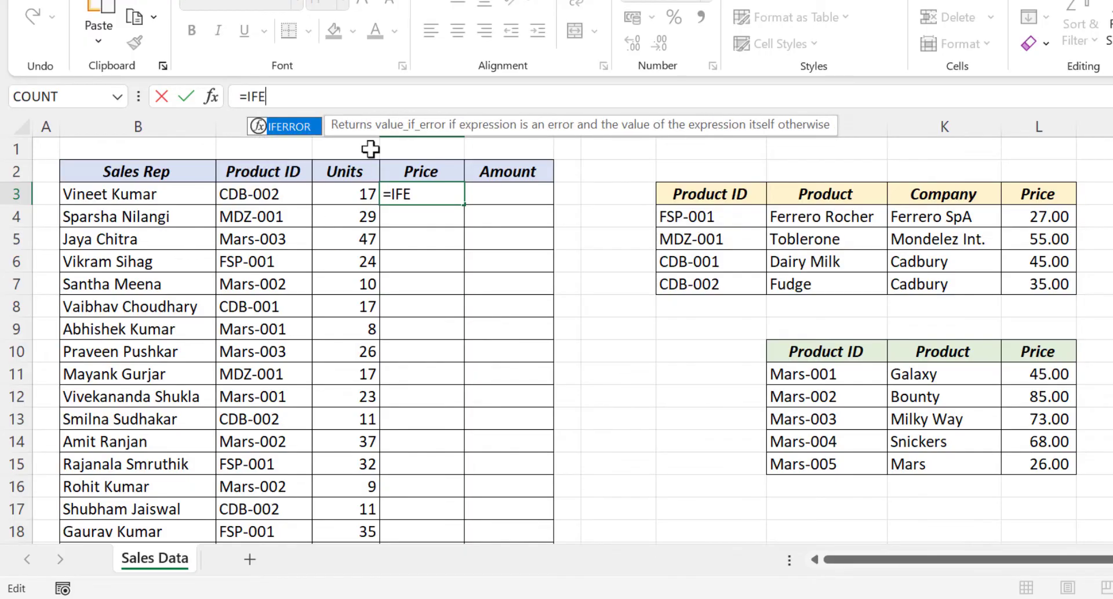
{"action": "type", "text": "RROR"}
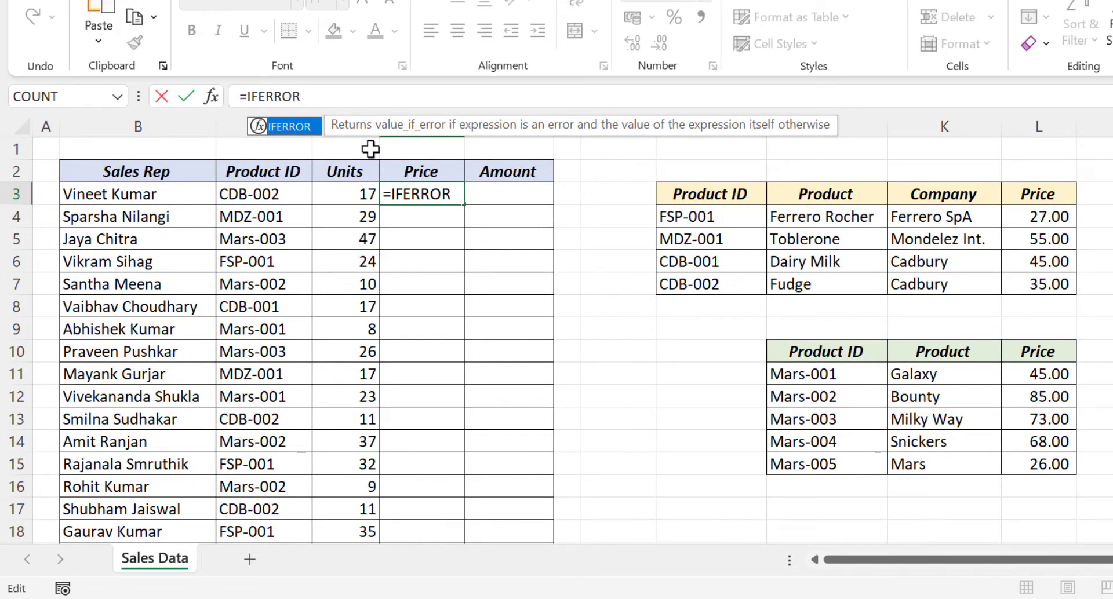
{"action": "type", "text": "("}
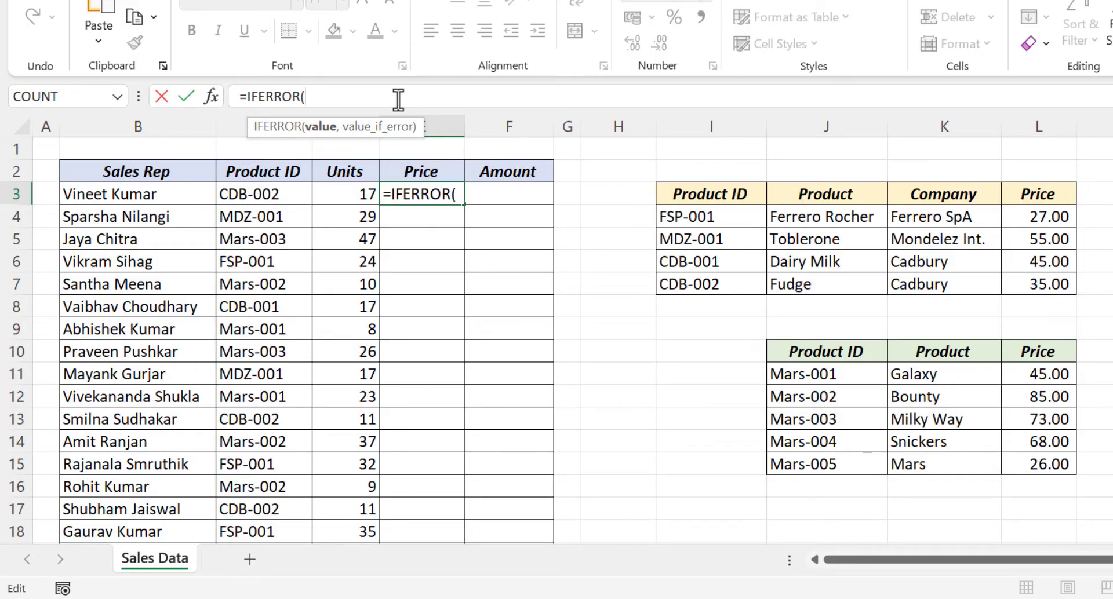
{"action": "type", "text": "VLOOKUP("}
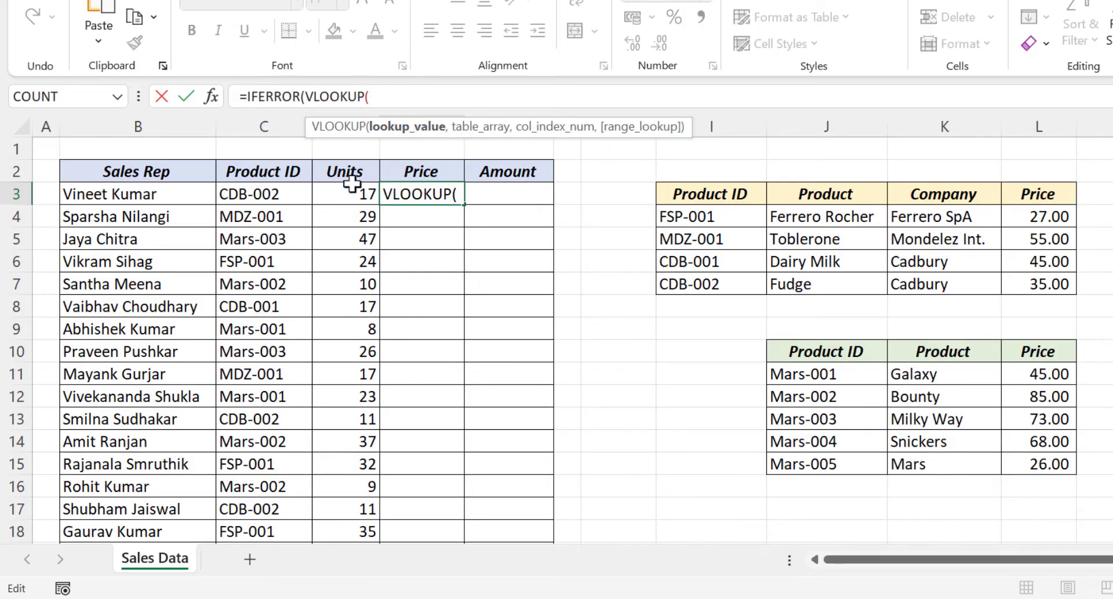
{"action": "left_click", "coordinate": [279, 199]}
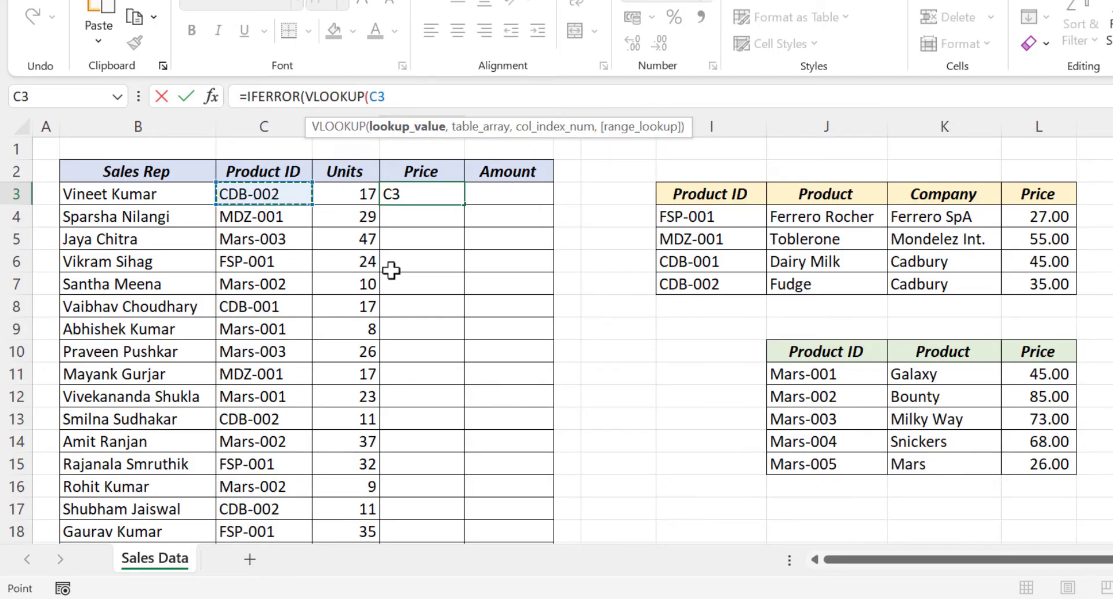
{"action": "type", "text": ","}
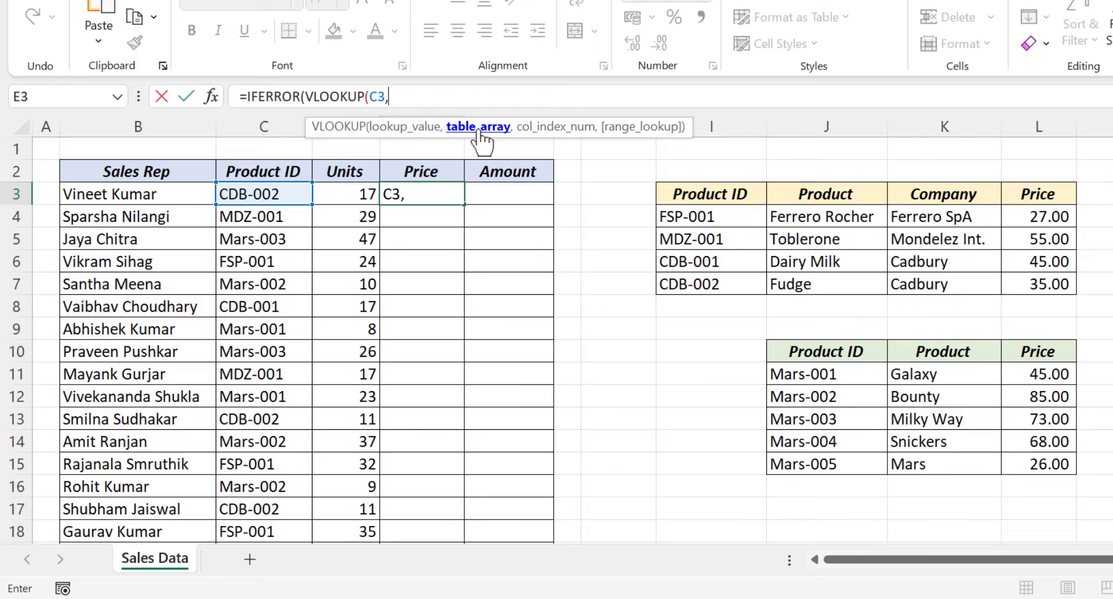
{"action": "left_click_drag", "start_coordinate": [690, 217], "coordinate": [1004, 286]}
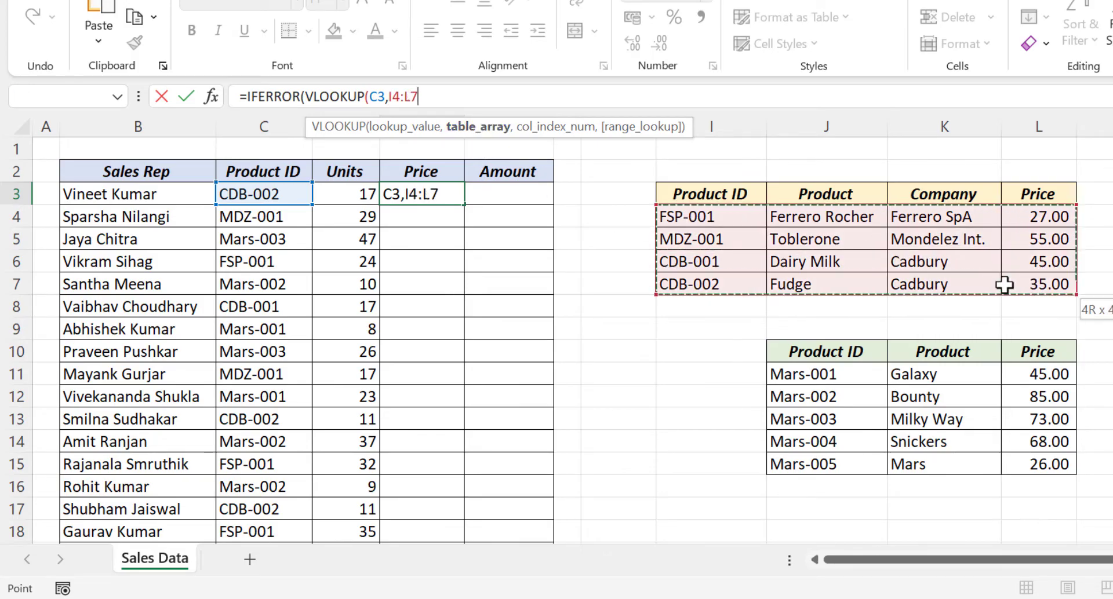
{"action": "key", "text": "F4"}
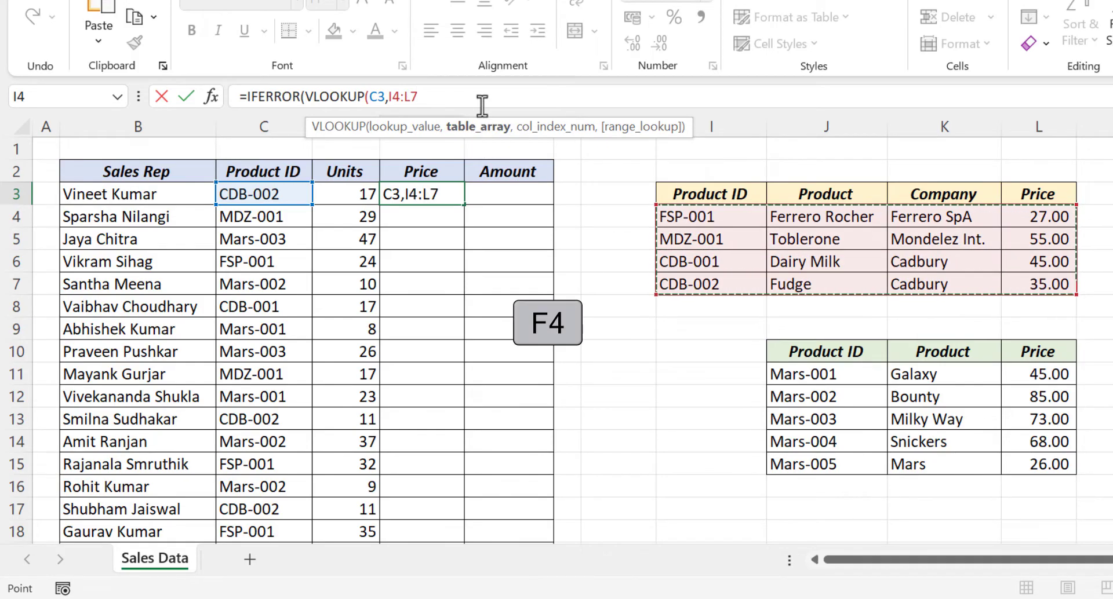
{"action": "type", "text": ","}
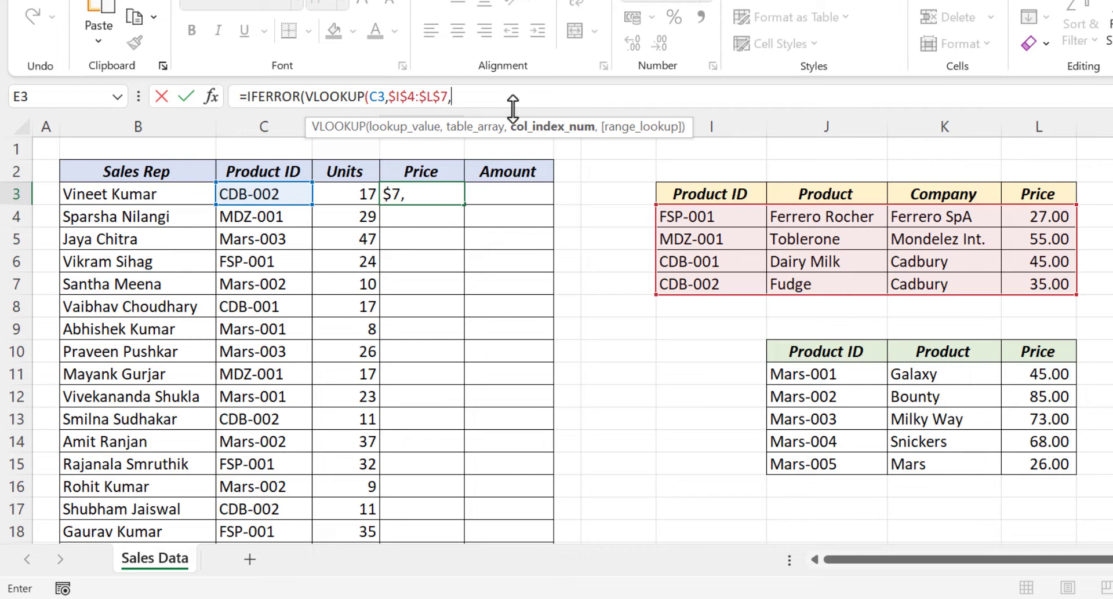
{"action": "type", "text": "4,"}
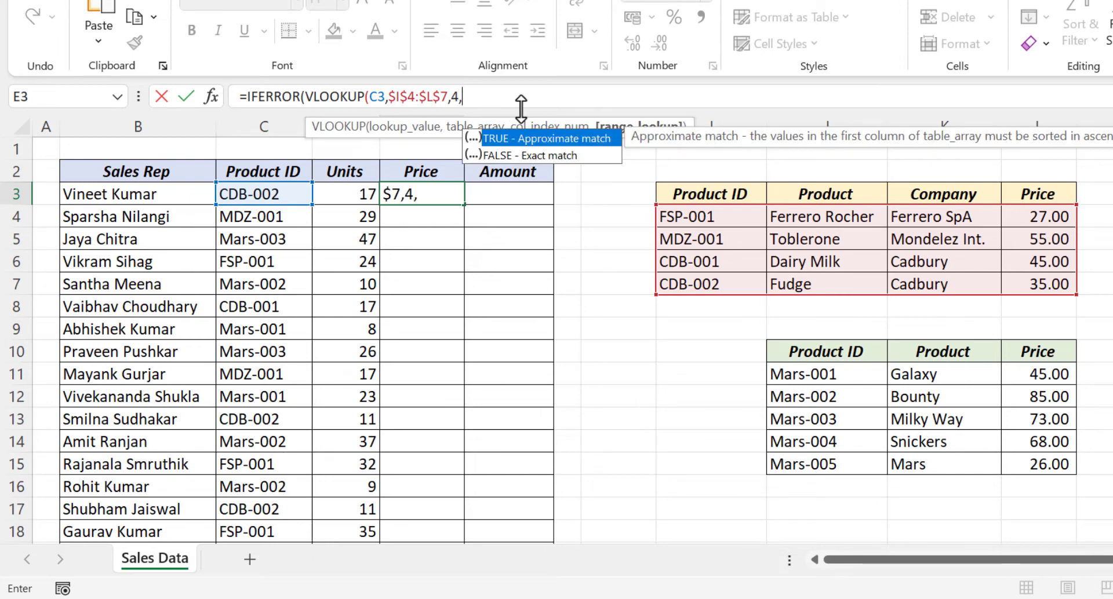
{"action": "double_click", "coordinate": [531, 154]}
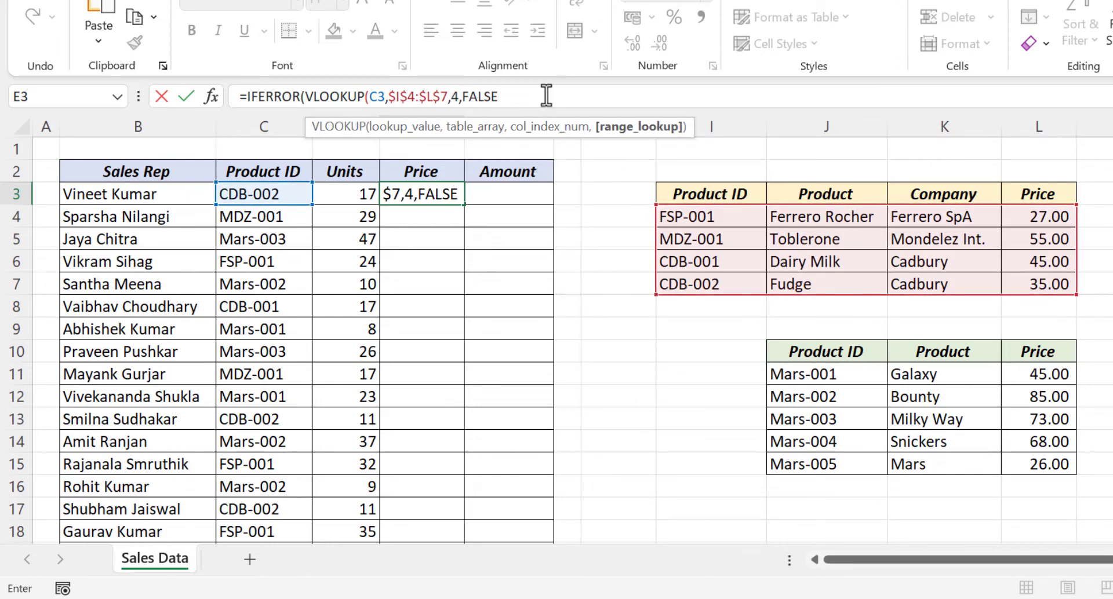
{"action": "type", "text": "),"}
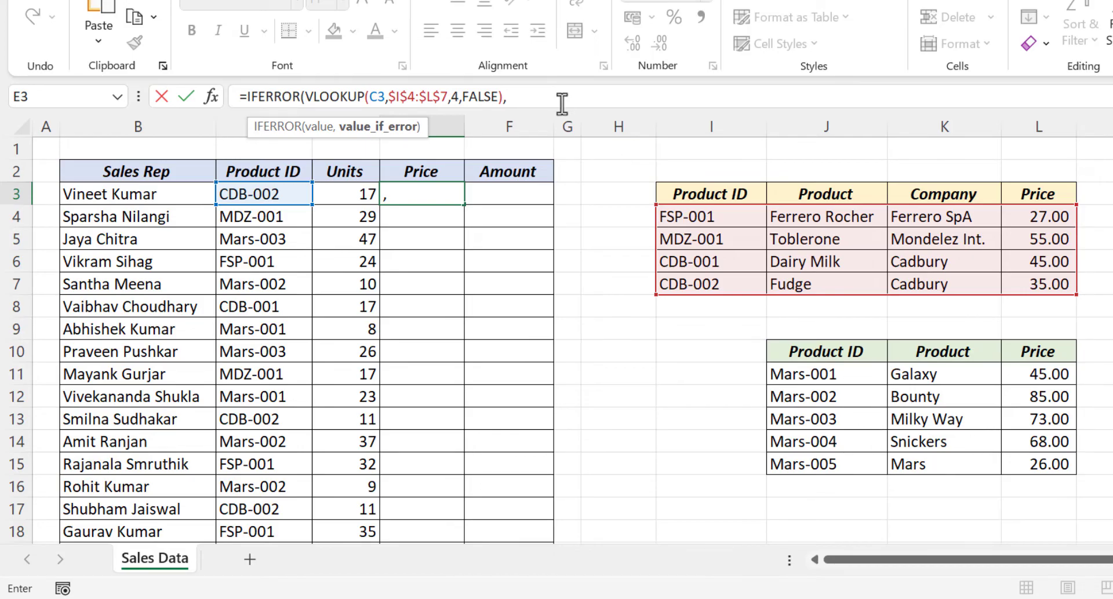
Add the fallback VLOOKUP(C3,$J$11:$L$15,3,FALSE) and close the formula so E3 shows 35
{"action": "type", "text": "VLOO"}
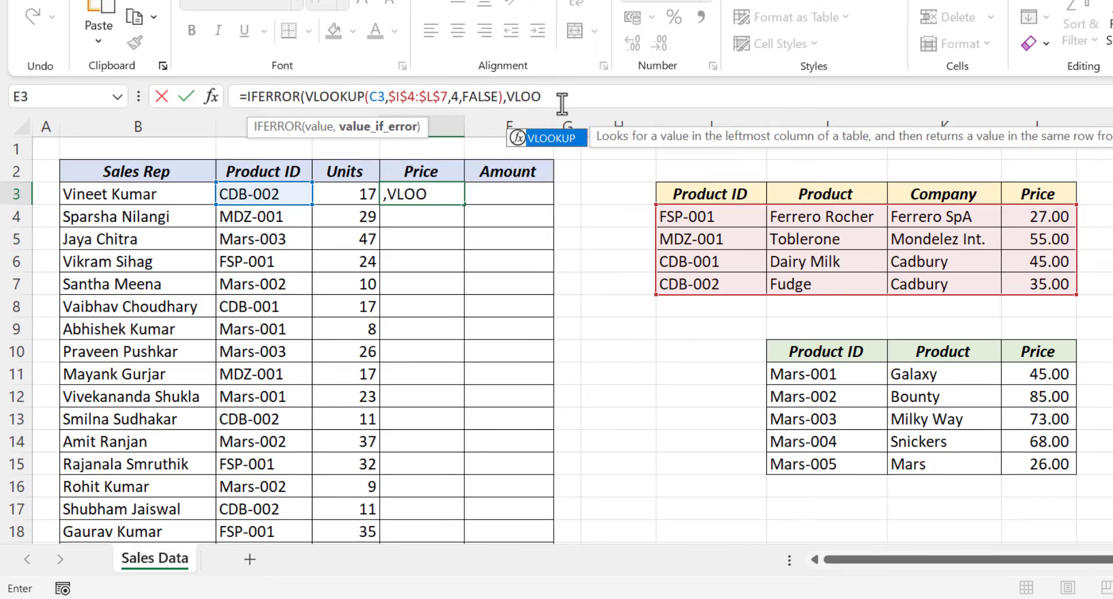
{"action": "double_click", "coordinate": [560, 144]}
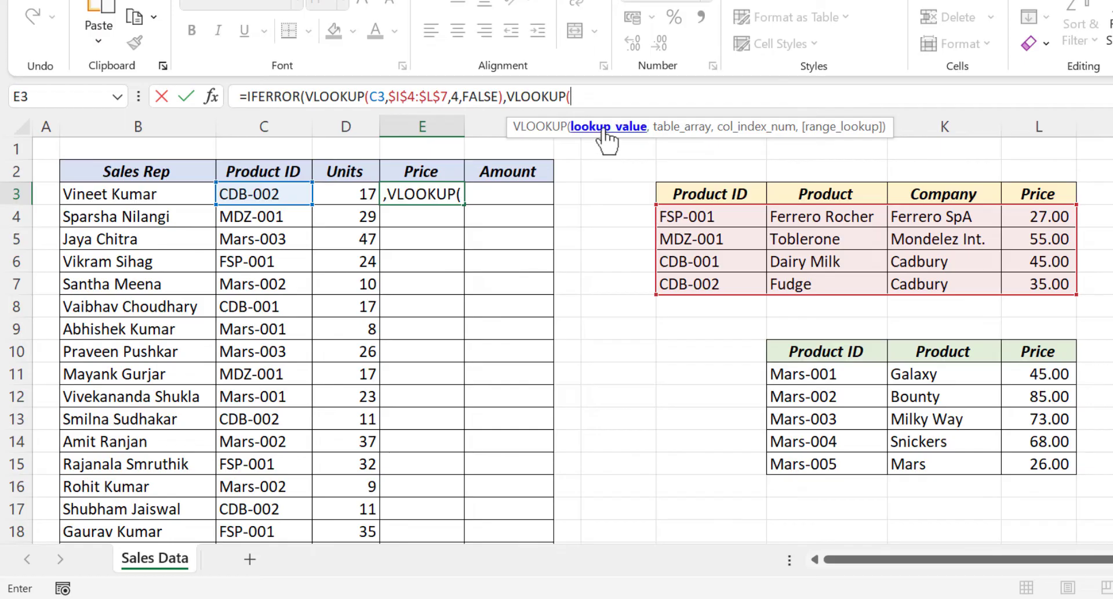
{"action": "left_click", "coordinate": [236, 199]}
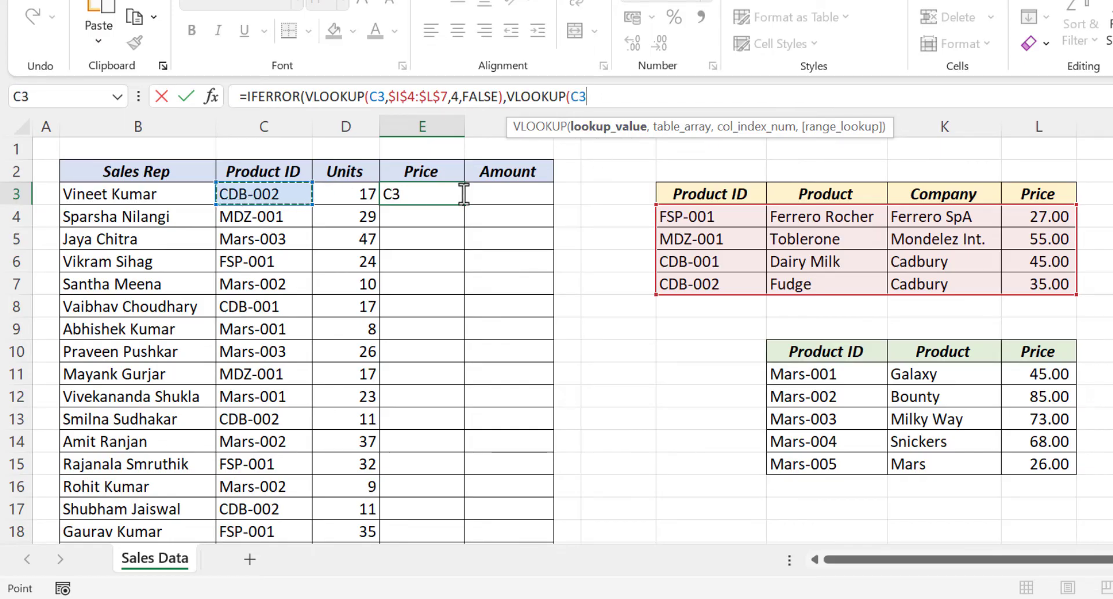
{"action": "type", "text": ","}
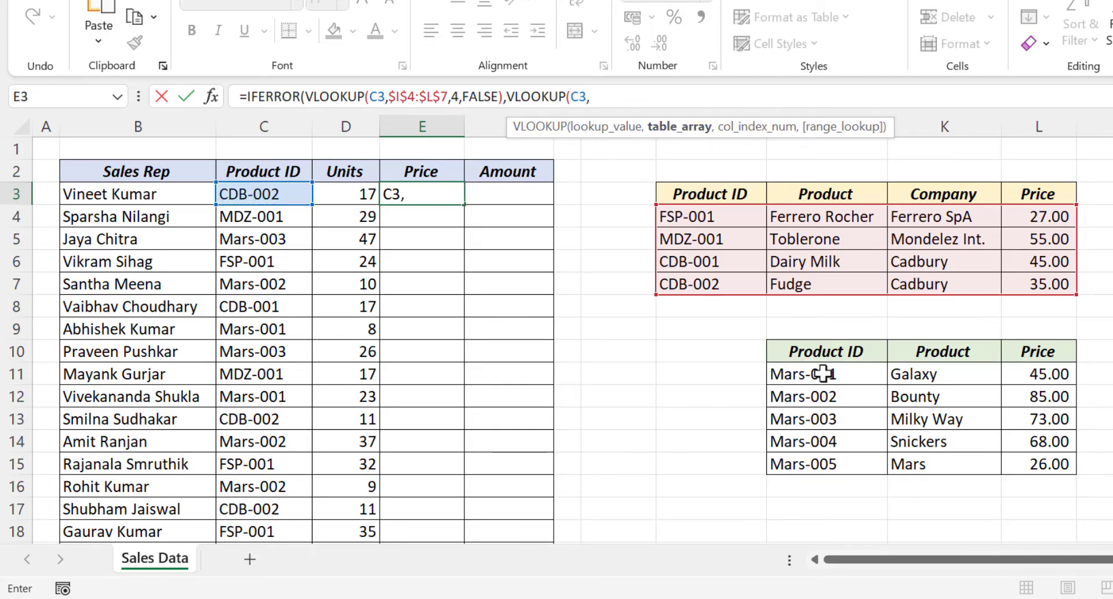
{"action": "left_click_drag", "start_coordinate": [815, 374], "coordinate": [1026, 461]}
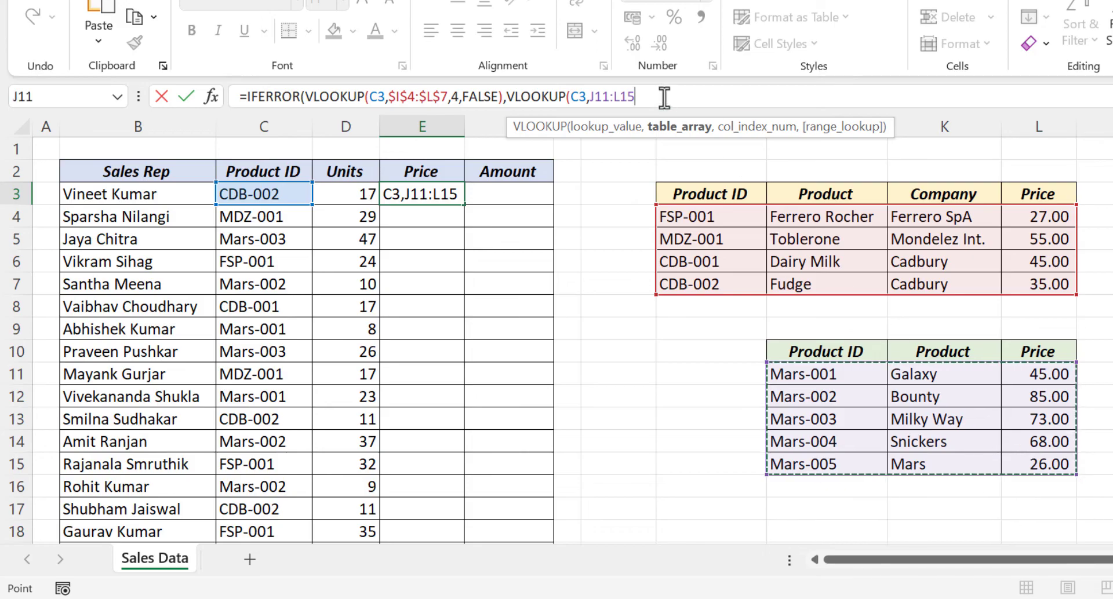
{"action": "key", "text": "F4"}
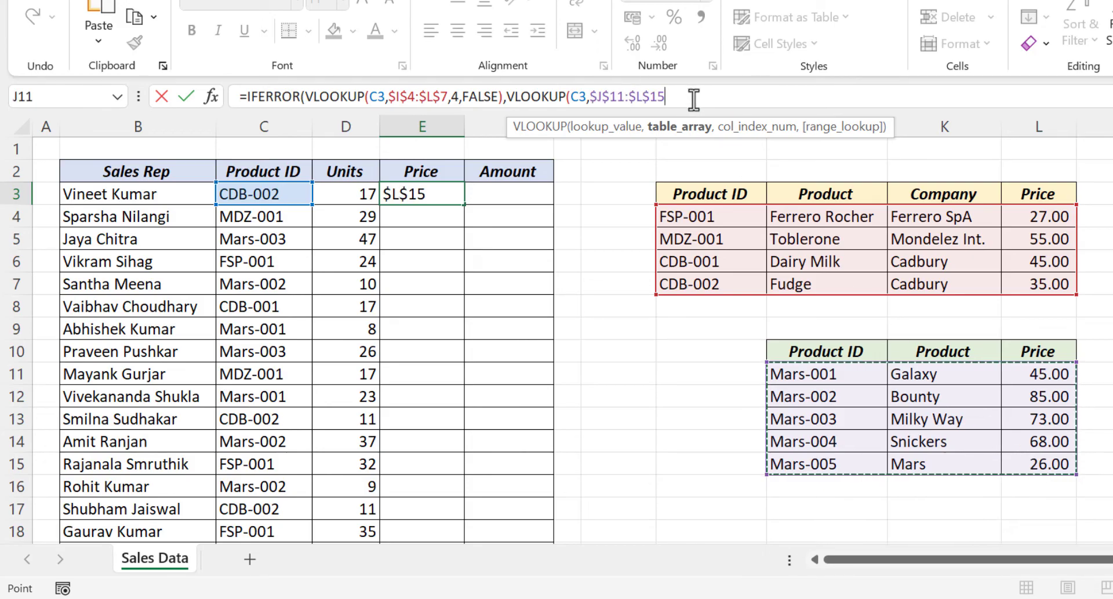
{"action": "type", "text": ",3"}
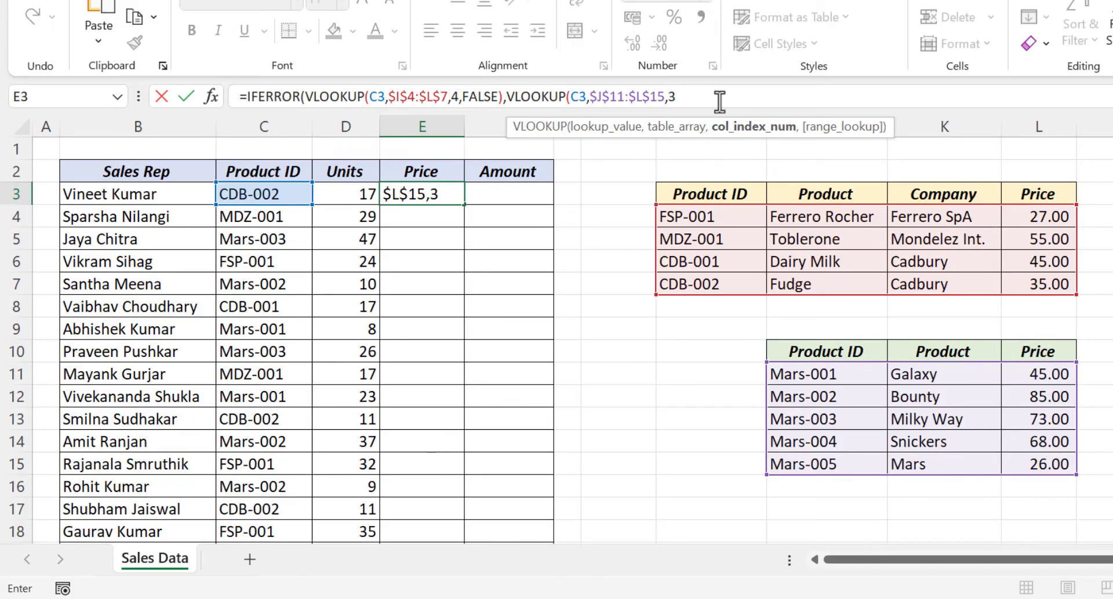
{"action": "type", "text": ","}
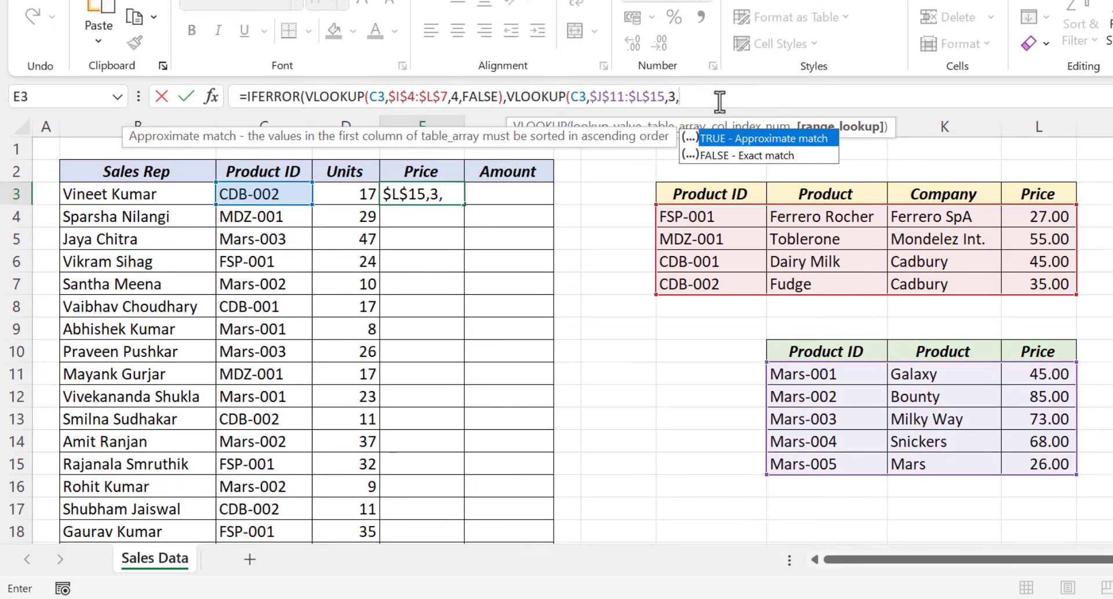
{"action": "double_click", "coordinate": [752, 157]}
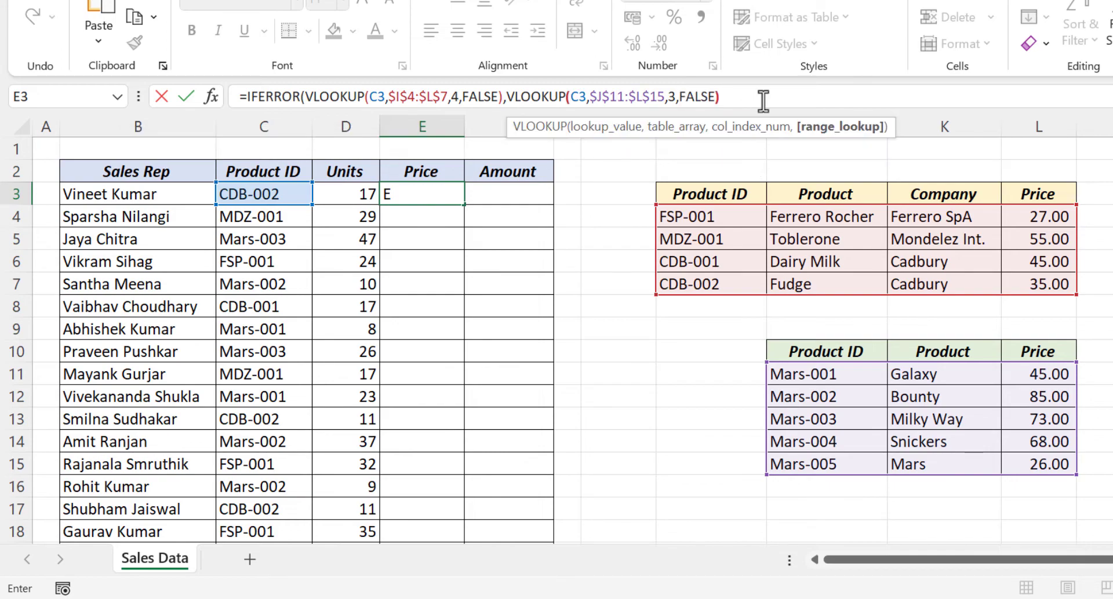
{"action": "type", "text": "))"}
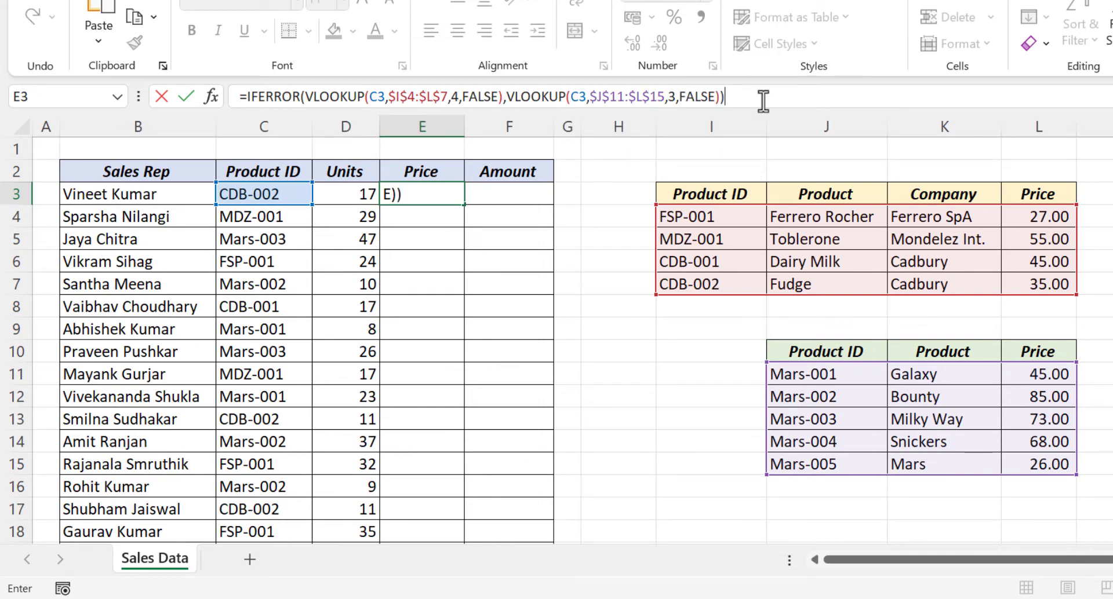
{"action": "key", "text": "Return"}
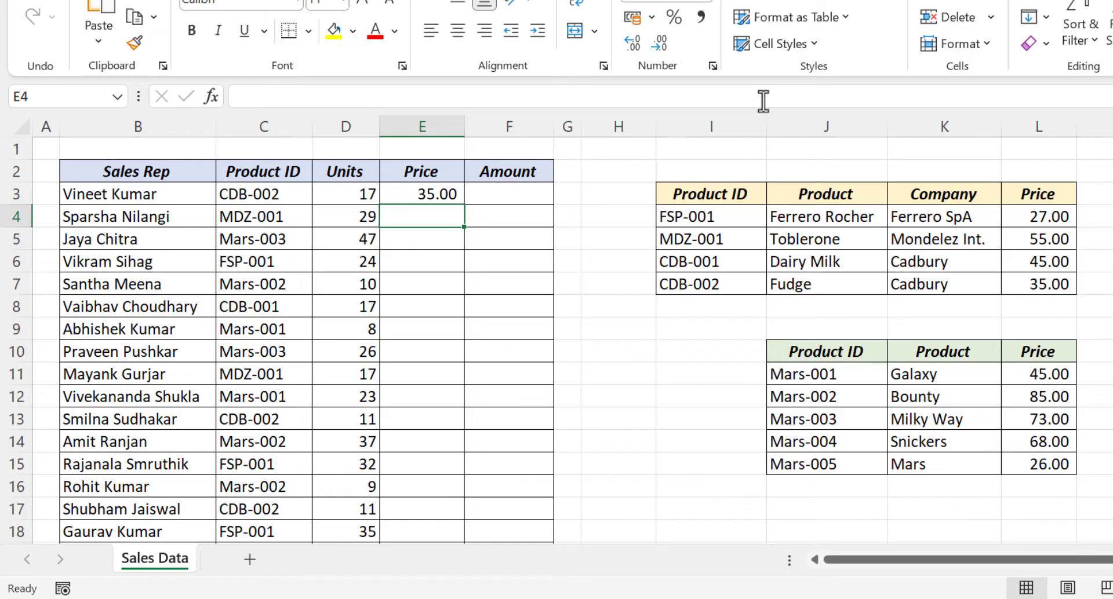
Fill E3's IFERROR price formula down through row 27, including the Mars IDs
{"action": "left_click", "coordinate": [447, 199]}
{"action": "left_click_drag", "start_coordinate": [464, 205], "coordinate": [467, 420]}
{"action": "scroll", "coordinate": [487, 281], "scroll_direction": "down", "scroll_amount": 1}
{"action": "scroll", "coordinate": [487, 281], "scroll_direction": "down", "scroll_amount": 2}
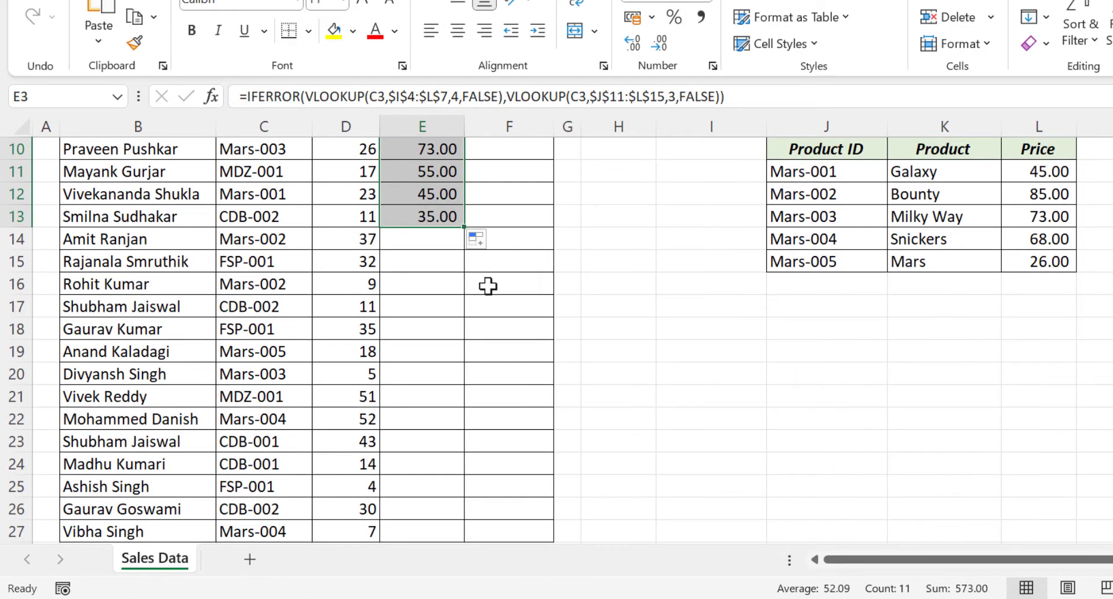
{"action": "double_click", "coordinate": [467, 227]}
{"action": "scroll", "coordinate": [472, 294], "scroll_direction": "down", "scroll_amount": 3}
{"action": "scroll", "coordinate": [447, 319], "scroll_direction": "up", "scroll_amount": 6}
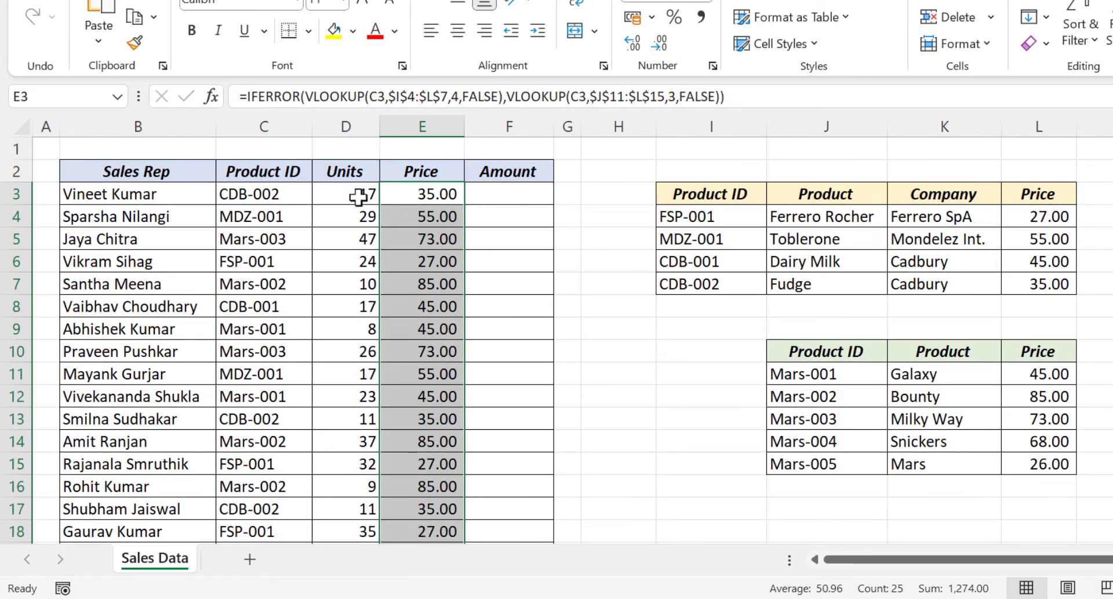
{"action": "left_click", "coordinate": [491, 198]}
Enter =D3*E3 in F3 and fill it down to row 27, giving 595.00 first
{"action": "type", "text": "="}
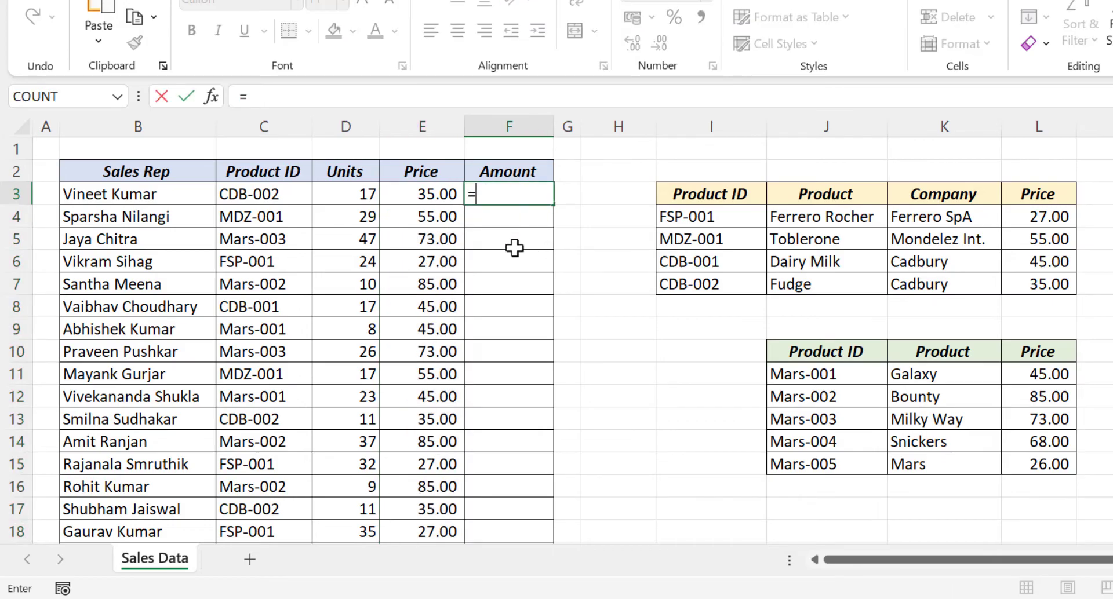
{"action": "left_click", "coordinate": [362, 199]}
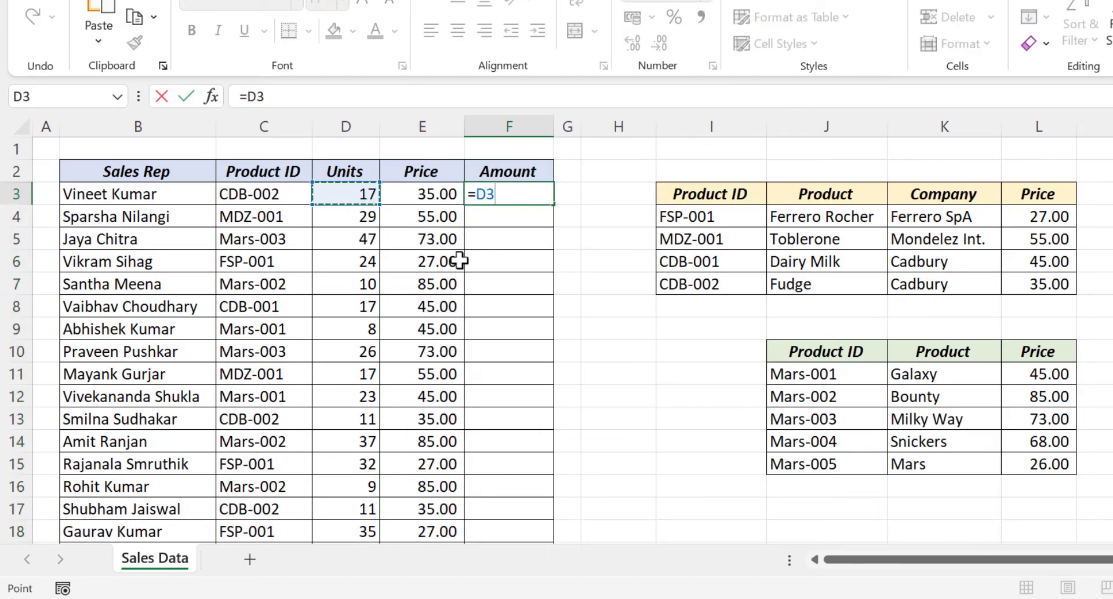
{"action": "type", "text": "*"}
{"action": "left_click", "coordinate": [435, 188]}
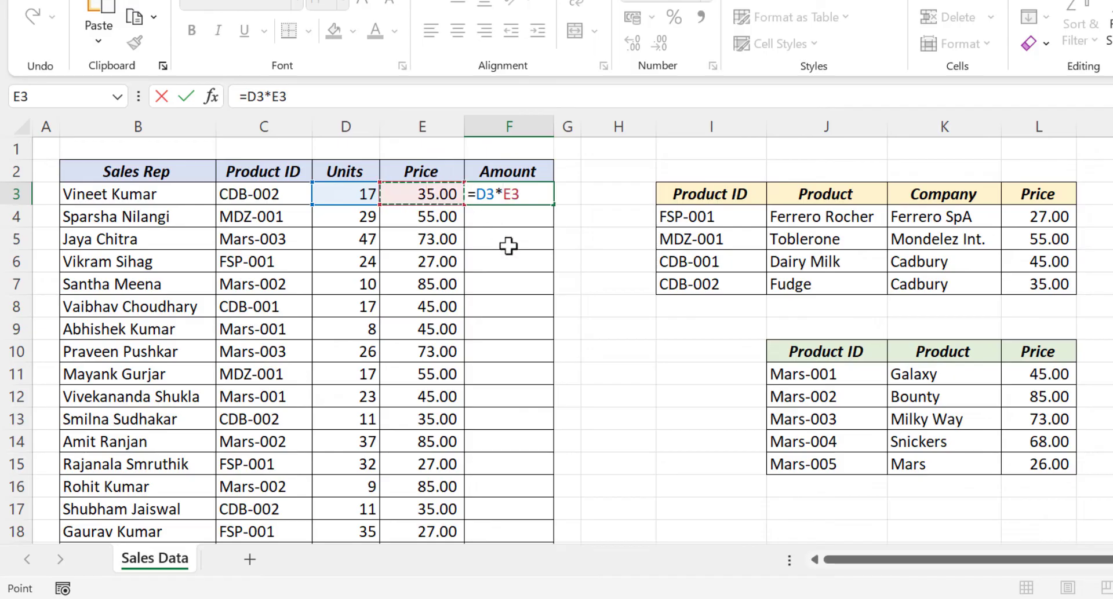
{"action": "key", "text": "Return"}
{"action": "left_click", "coordinate": [534, 195]}
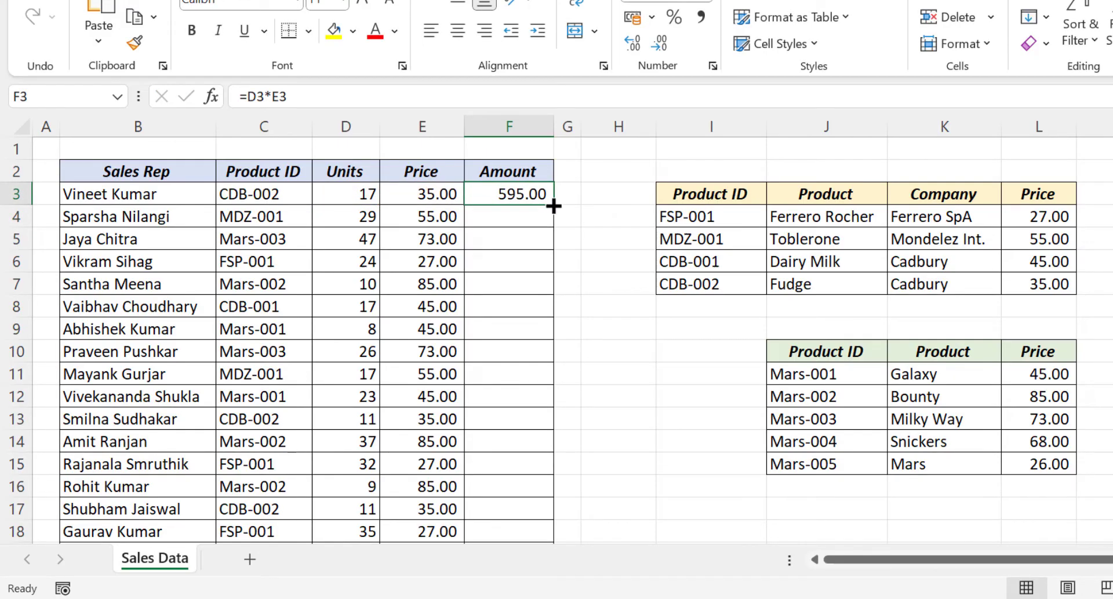
{"action": "double_click", "coordinate": [554, 206]}
{"action": "scroll", "coordinate": [513, 255], "scroll_direction": "down", "scroll_amount": 5}
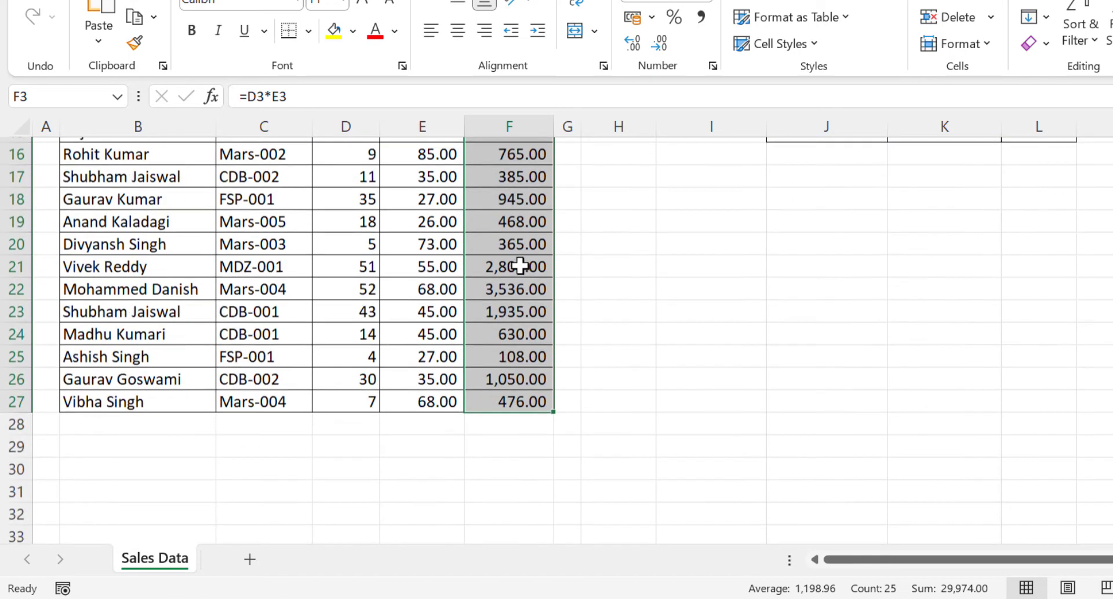
{"action": "scroll", "coordinate": [521, 266], "scroll_direction": "up", "scroll_amount": 5}
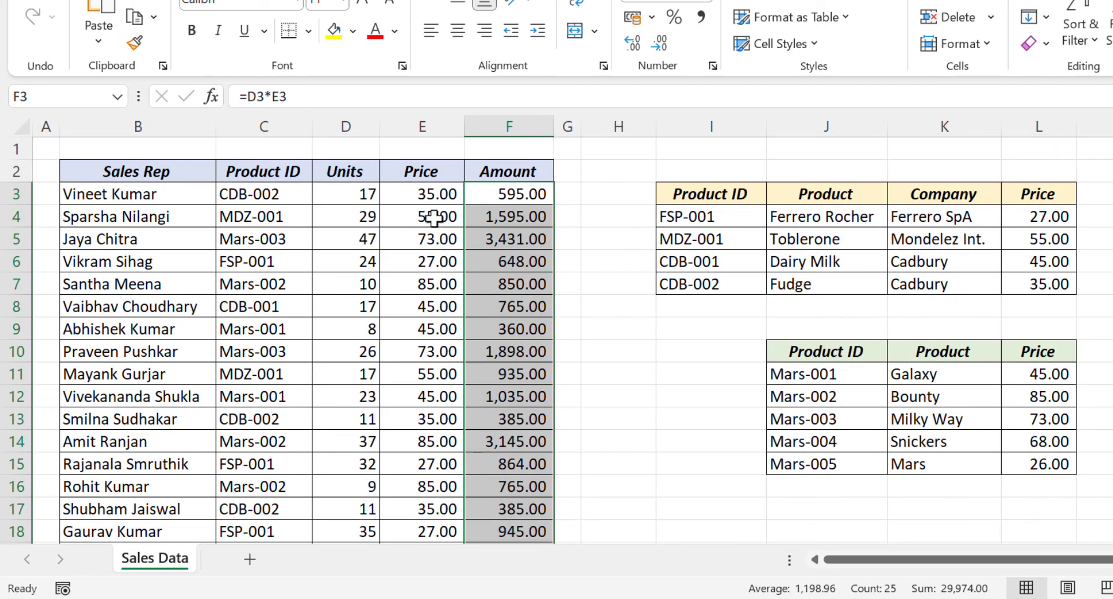
{"action": "left_click", "coordinate": [434, 217]}
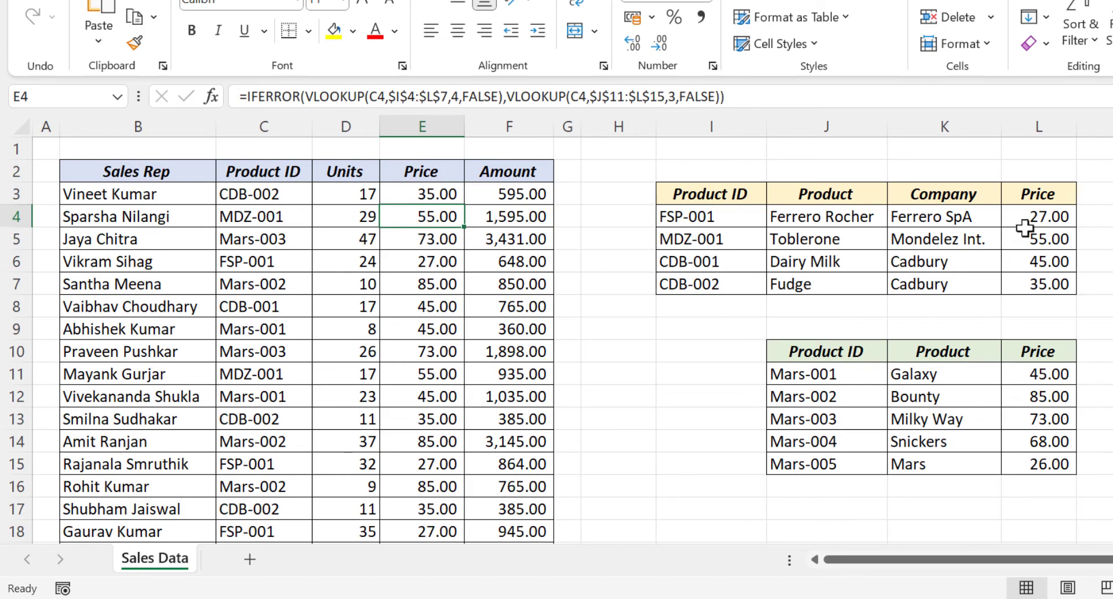
{"action": "left_click", "coordinate": [281, 290]}
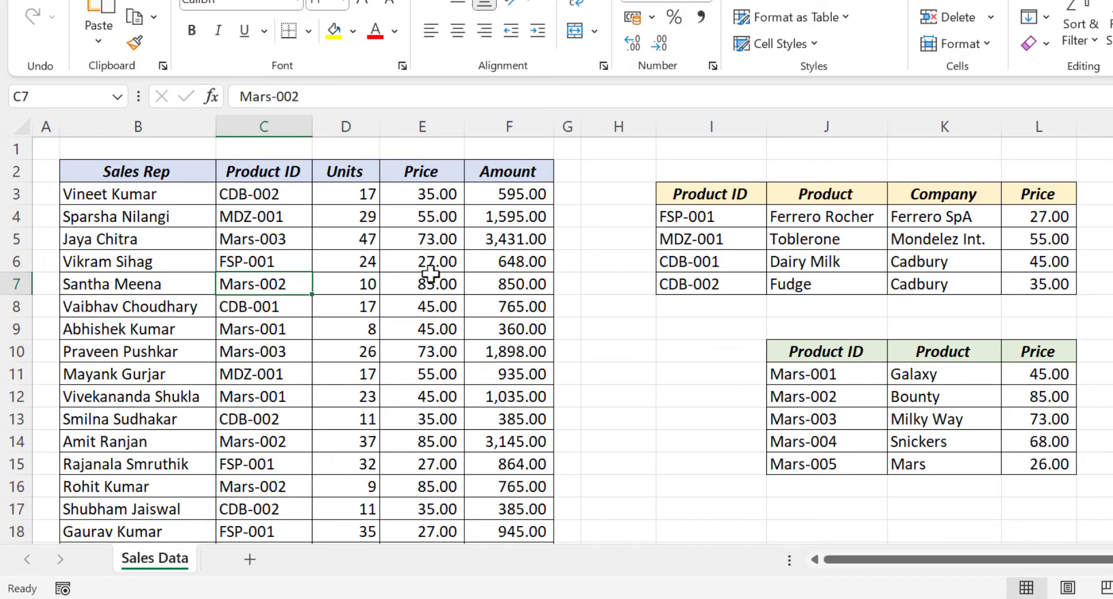
{"action": "scroll", "coordinate": [435, 296], "scroll_direction": "down", "scroll_amount": 2}
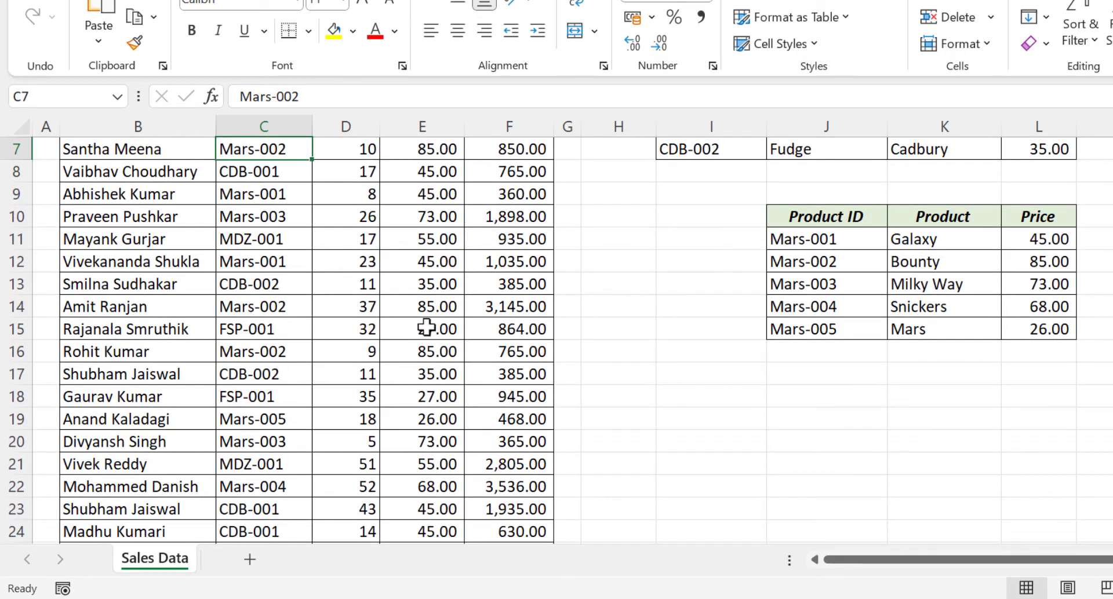
{"action": "scroll", "coordinate": [449, 324], "scroll_direction": "up", "scroll_amount": 2}
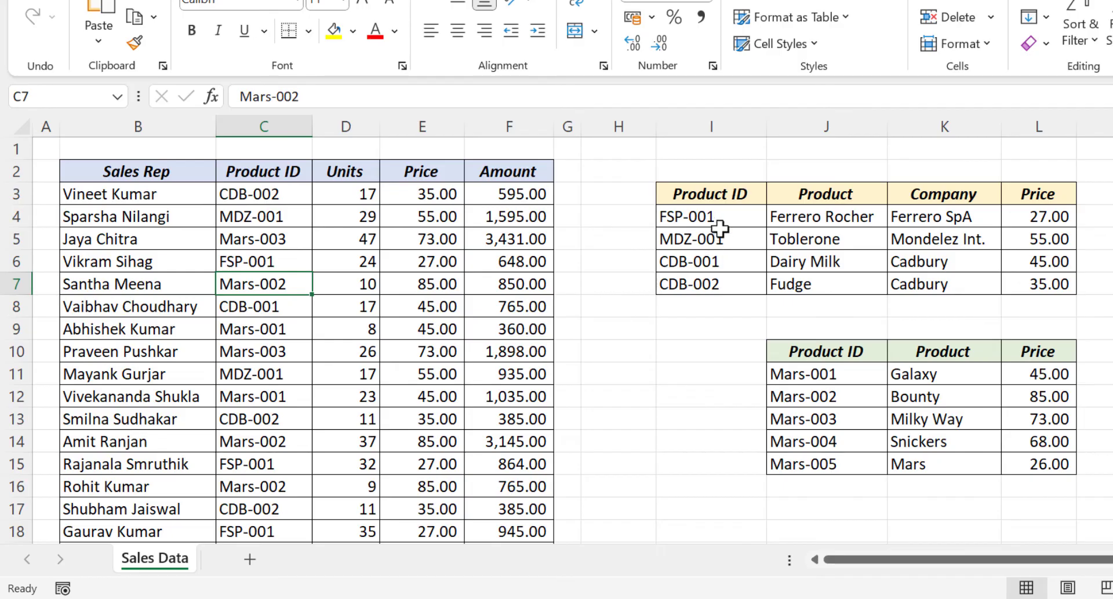
Change the MDZ-001 table price in L5 to 63
{"action": "left_click", "coordinate": [1030, 241]}
{"action": "type", "text": "63"}
{"action": "key", "text": "Return"}
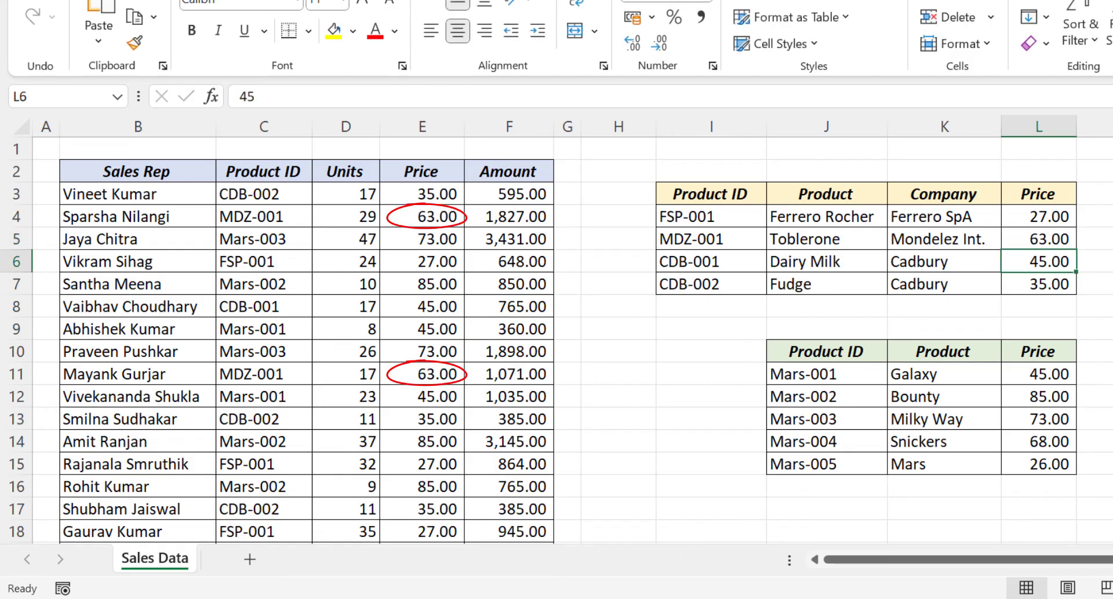